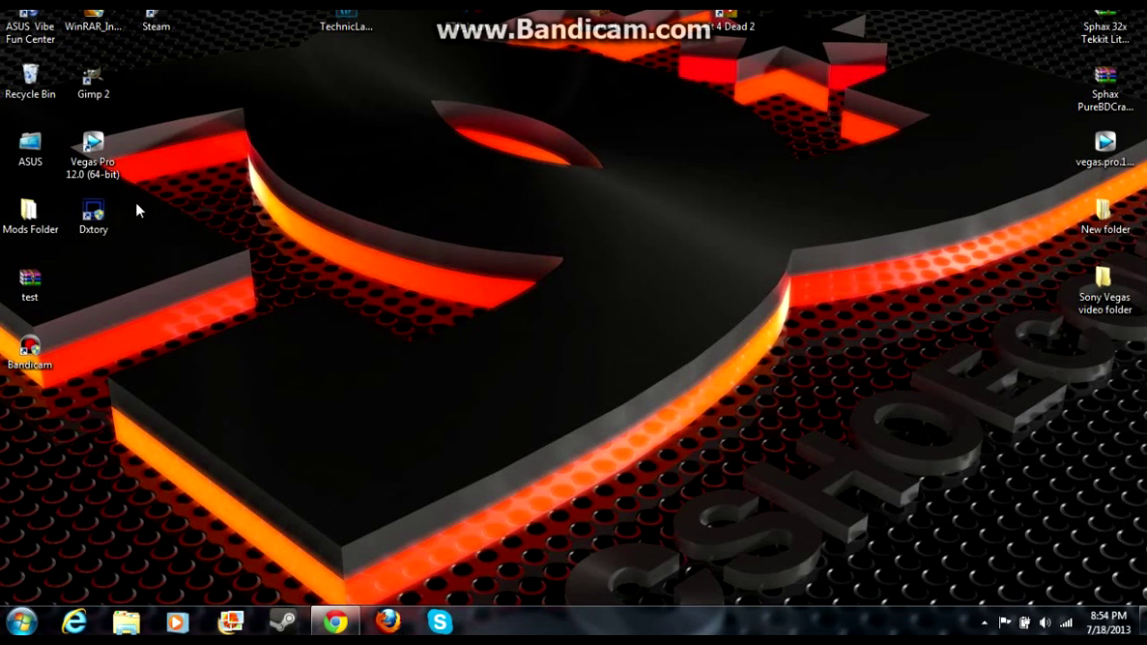
Step: Move the TooManyItems 1.6.2 zip from the Mods Folder onto the desktop and close the folder window
double_click(49, 228)
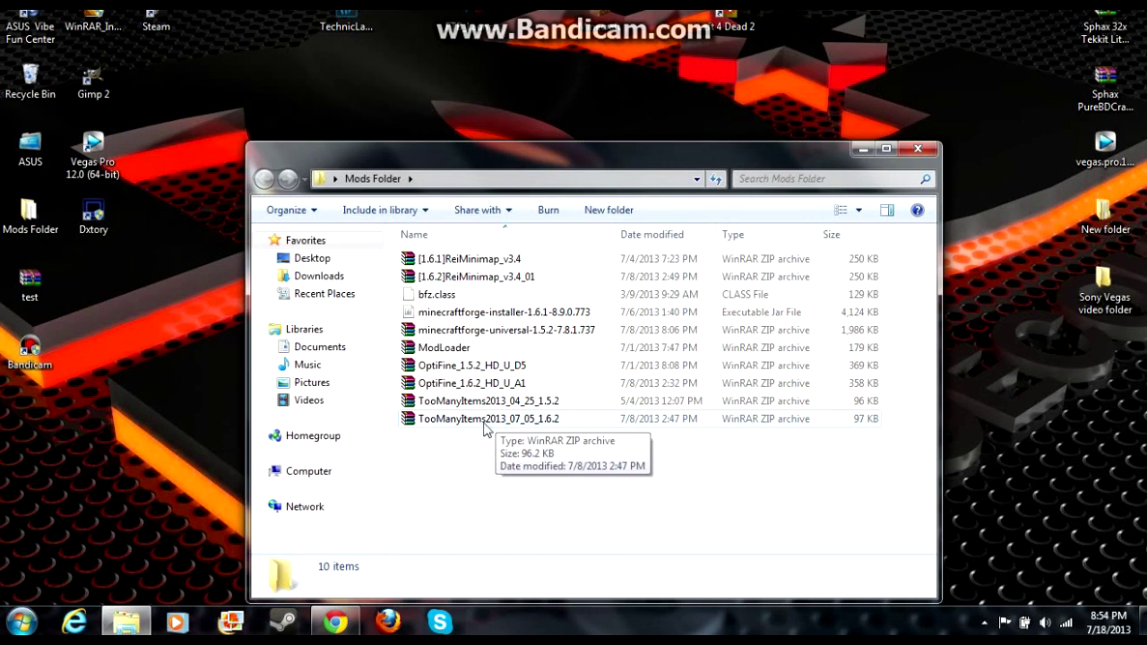
left_click_drag(529, 421, 202, 325)
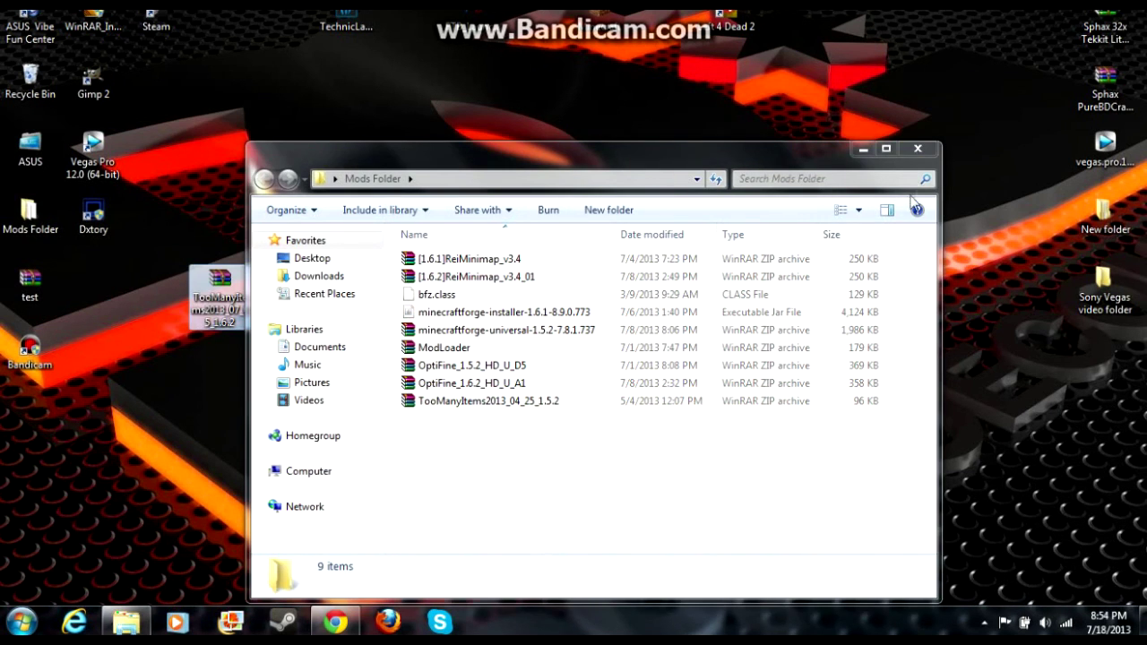
left_click(918, 149)
left_click_drag(254, 280, 318, 89)
left_click(408, 121)
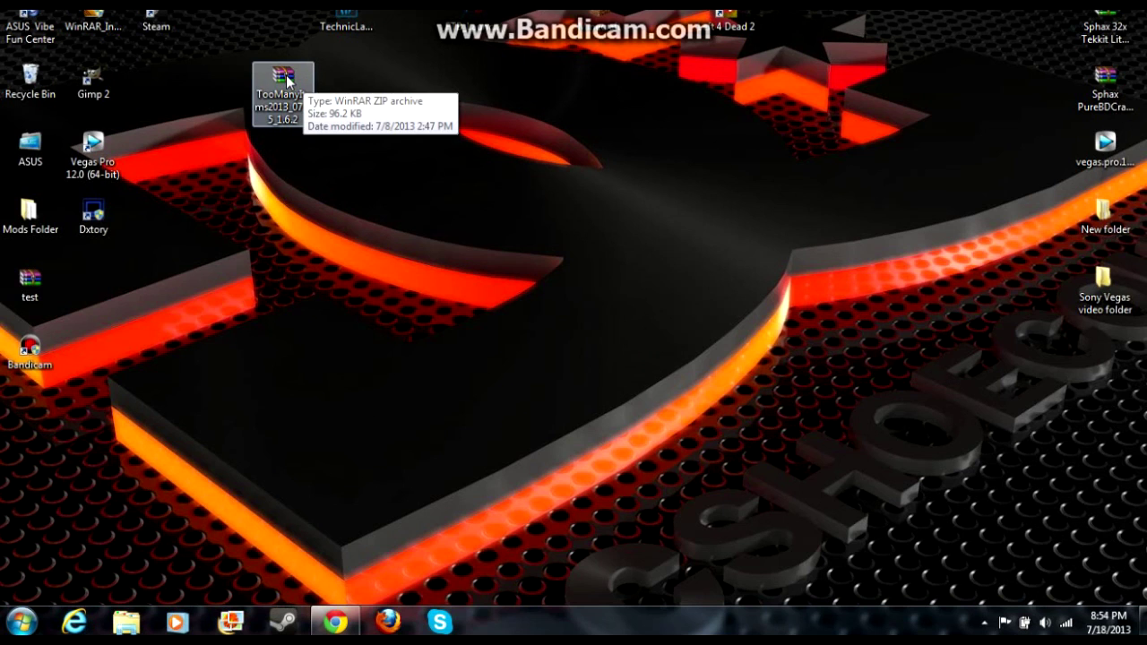
Step: Search %appdata% from Start and open the .minecraft folder inside AppData\Roaming
left_click(24, 622)
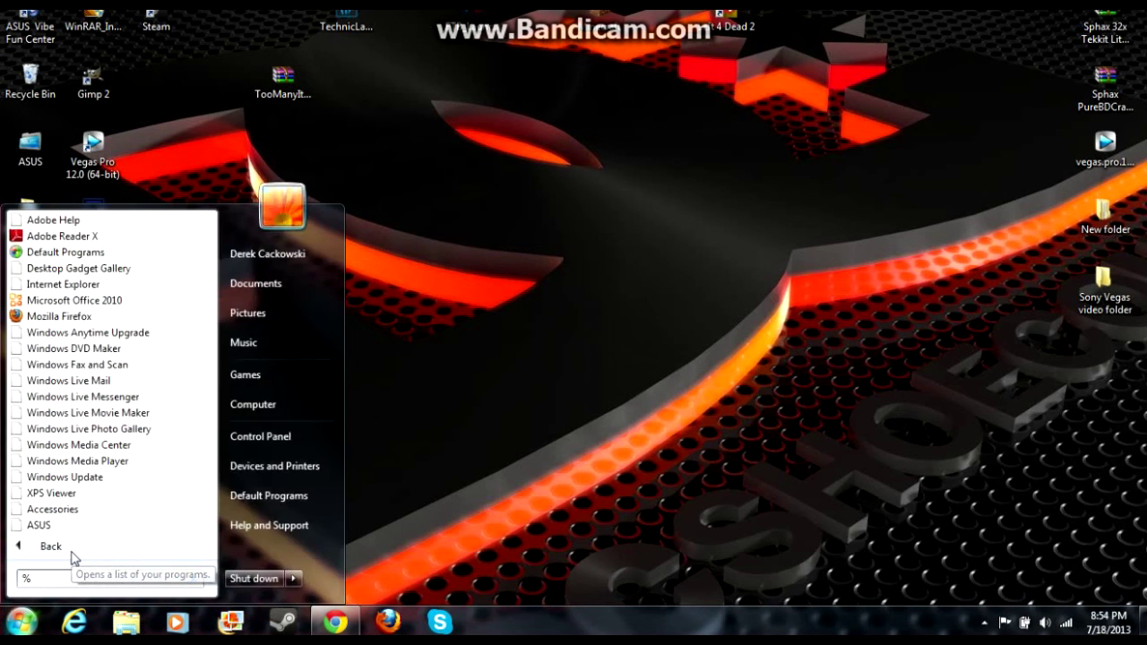
type("%appdata%")
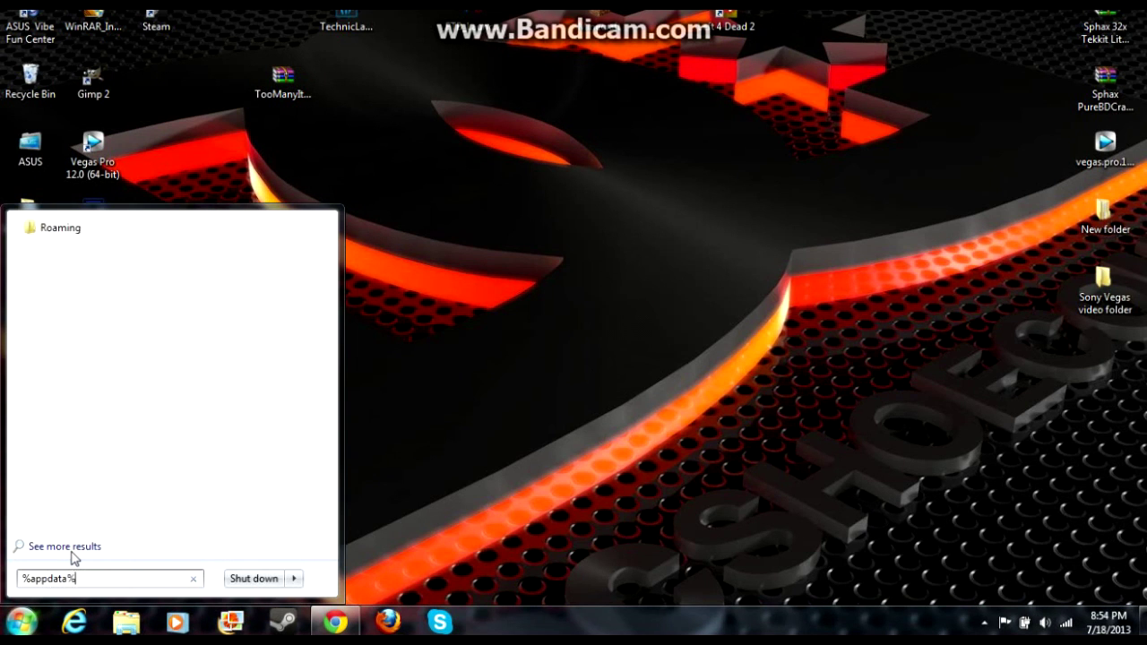
left_click(117, 228)
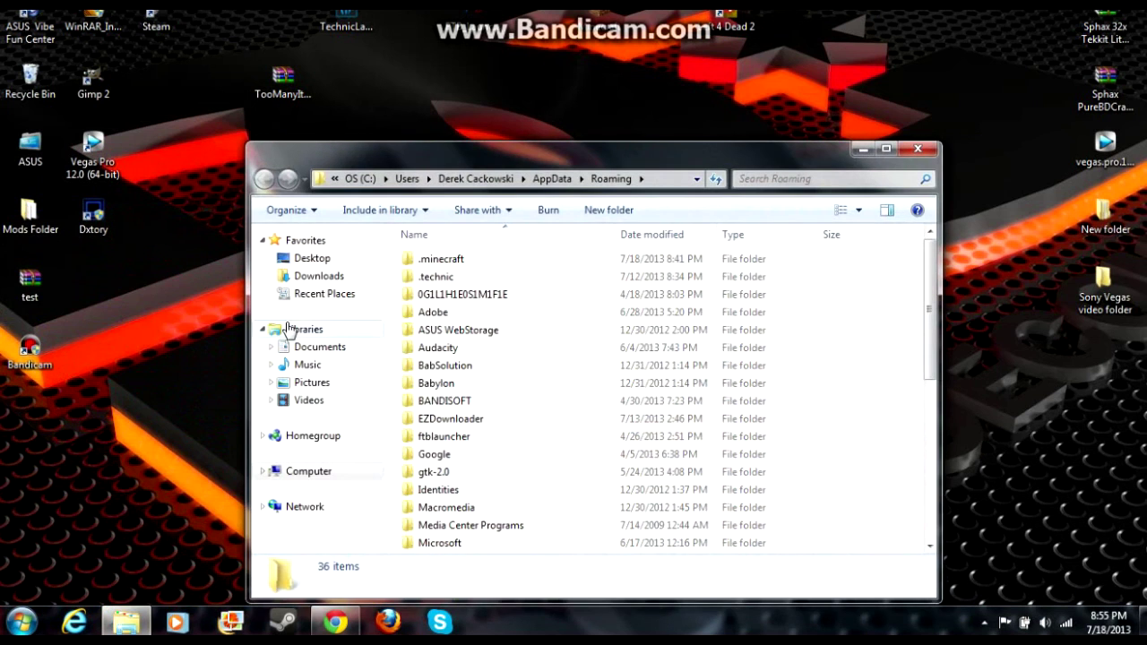
double_click(458, 259)
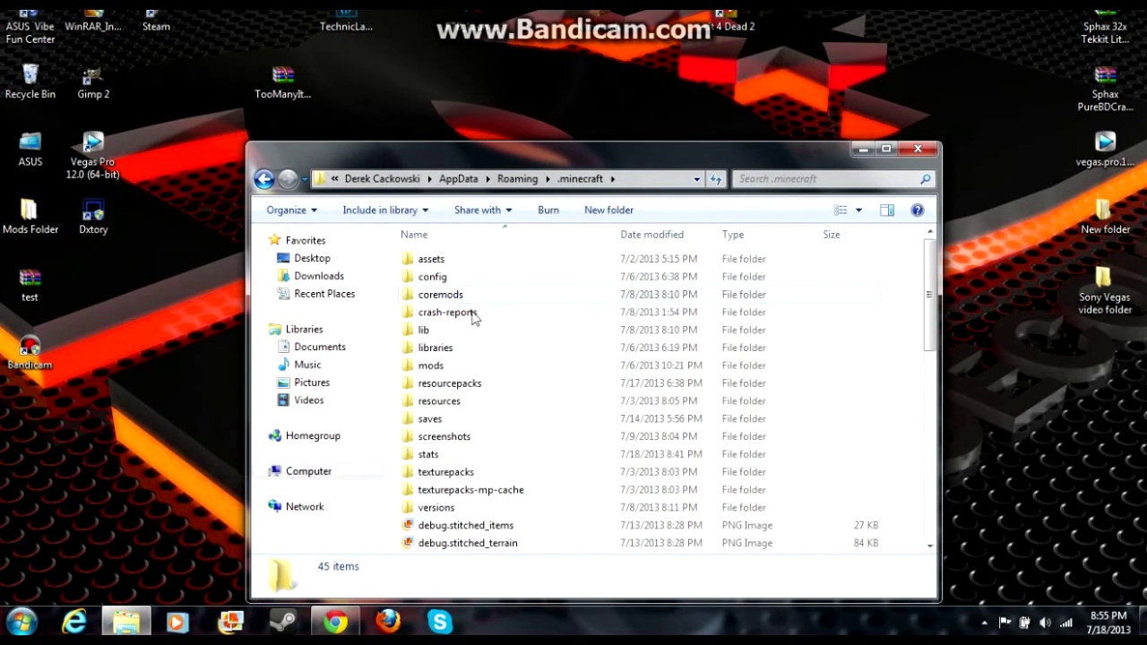
scroll(505, 405, "down", 4)
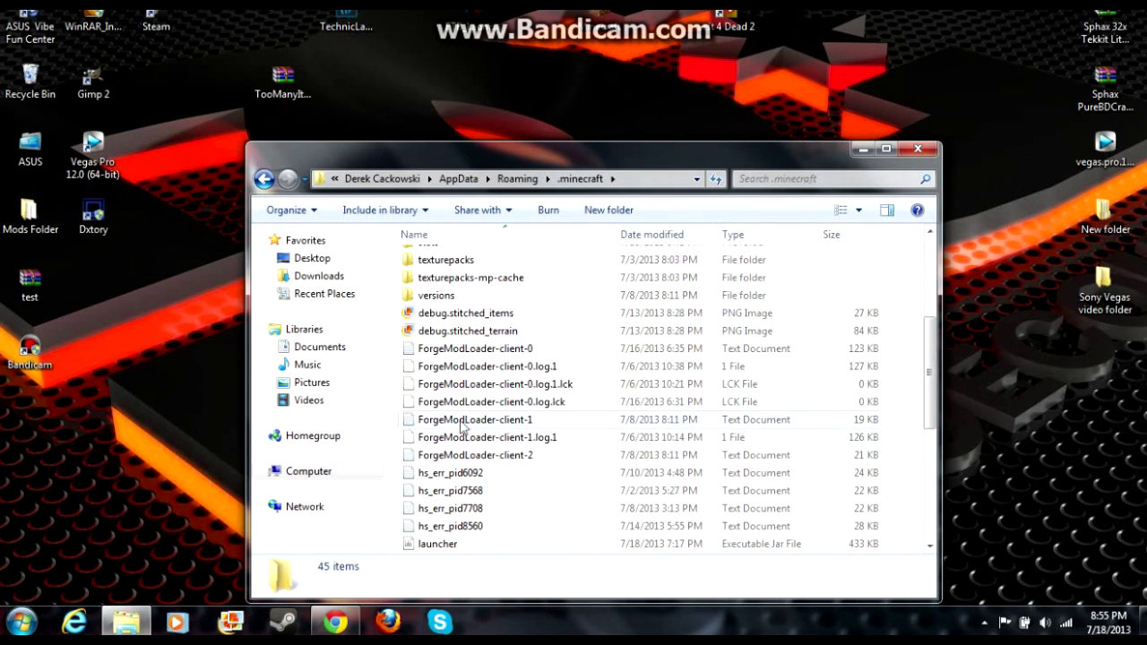
scroll(459, 414, "down", 5)
scroll(477, 519, "up", 9)
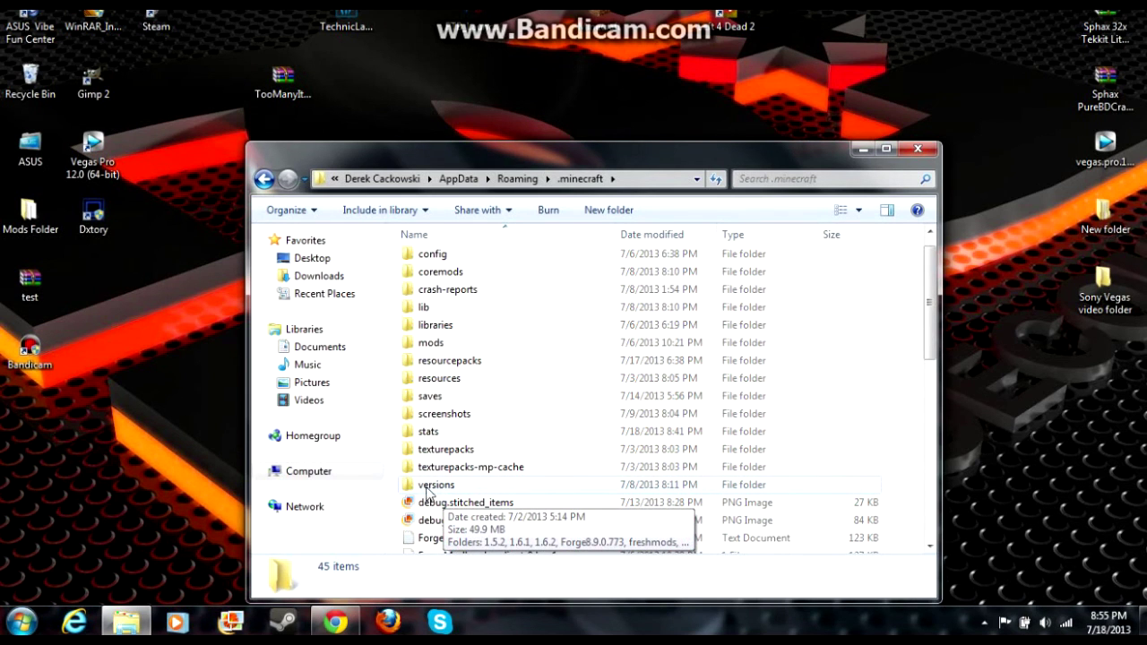
Step: Copy both the 1.6.2 jar and JSON files from versions\1.6.2
double_click(433, 489)
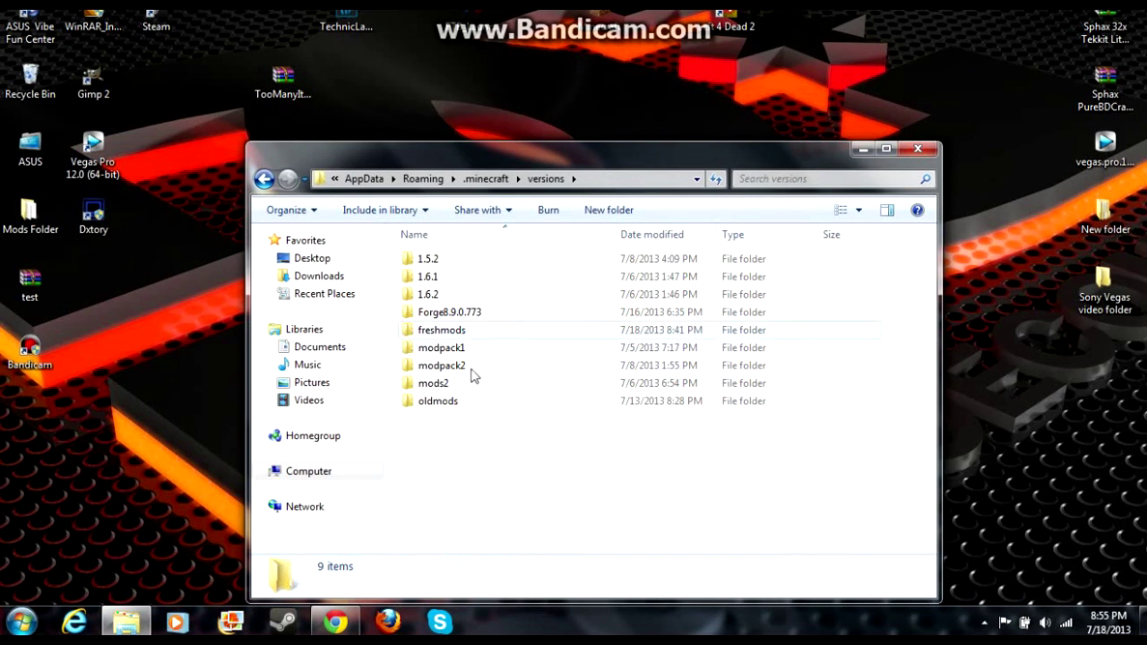
left_click_drag(473, 325, 476, 271)
left_click(487, 443)
double_click(448, 298)
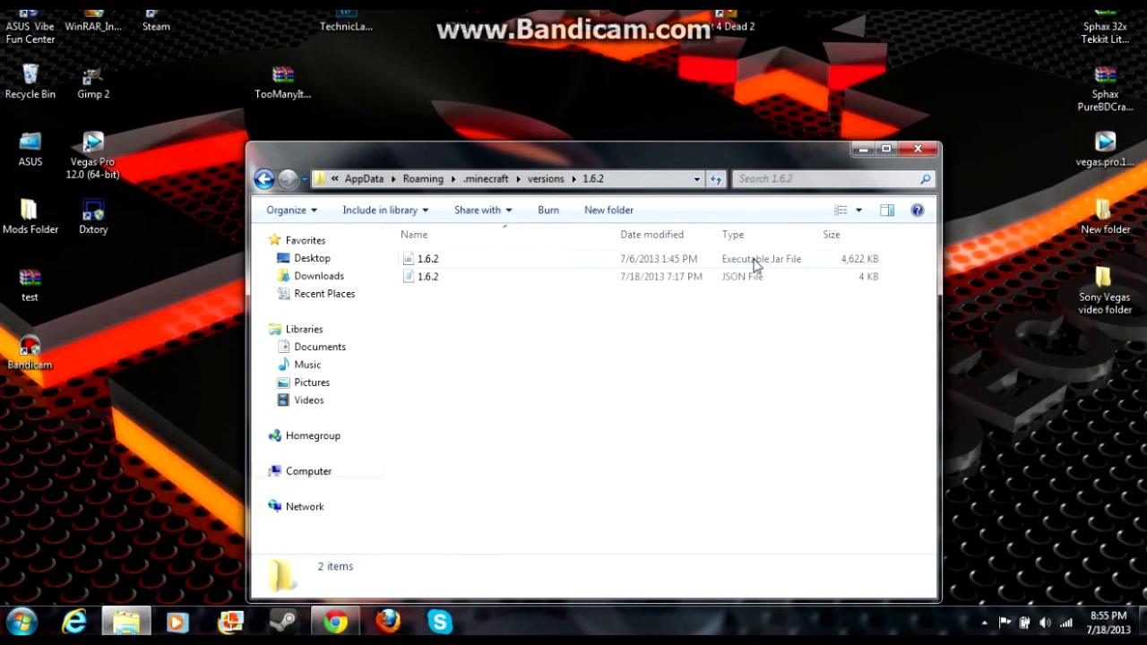
left_click(493, 326)
left_click_drag(491, 299, 492, 231)
right_click(473, 272)
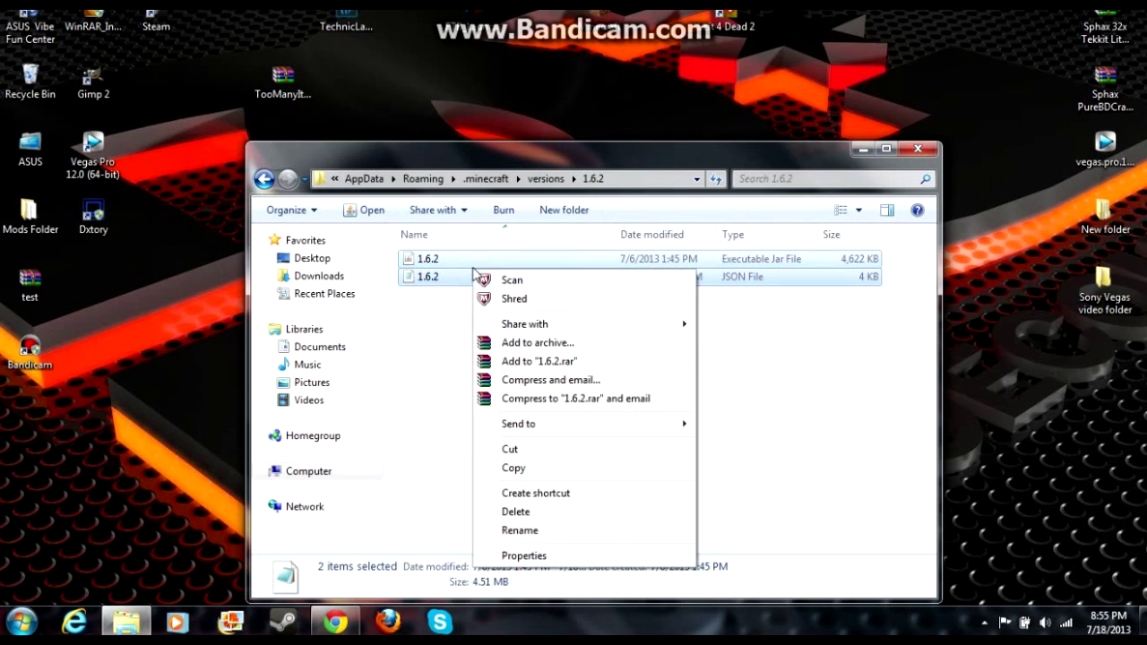
left_click(561, 467)
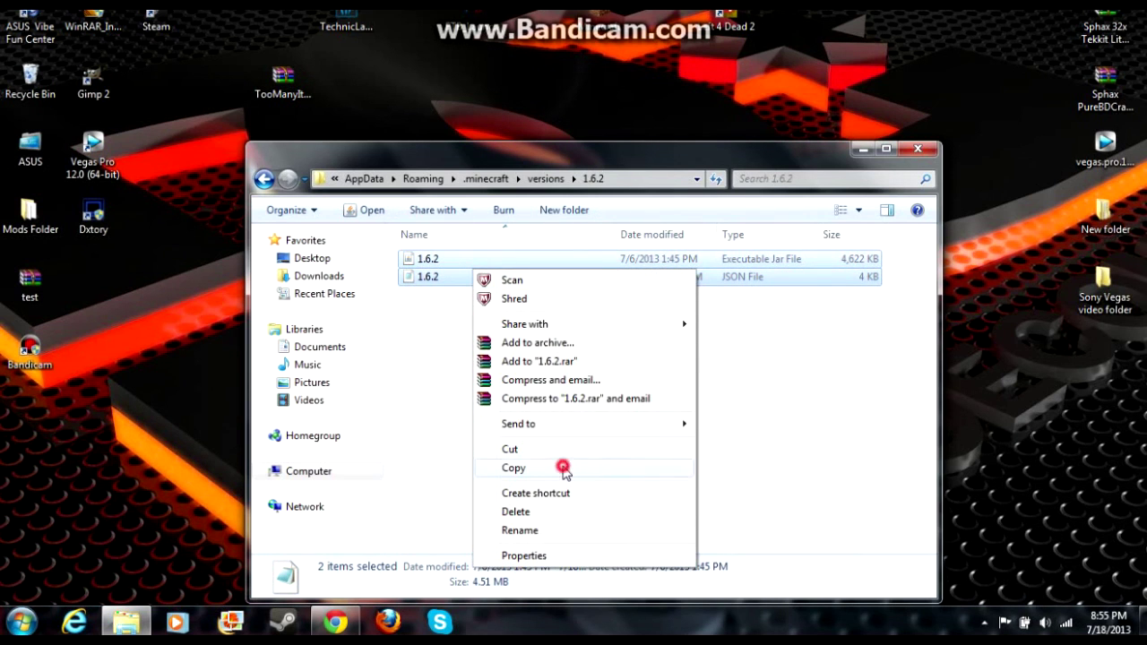
Step: Create a new folder named tmi inside the versions folder
left_click(264, 179)
left_click(462, 457)
right_click(463, 455)
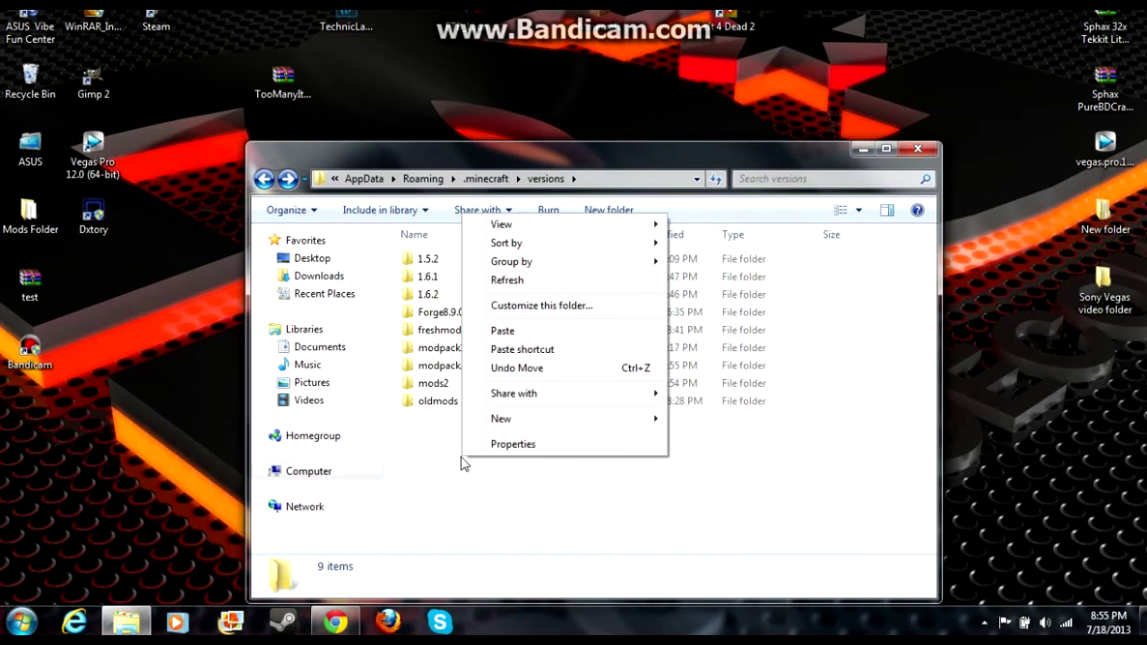
mouse_move(527, 423)
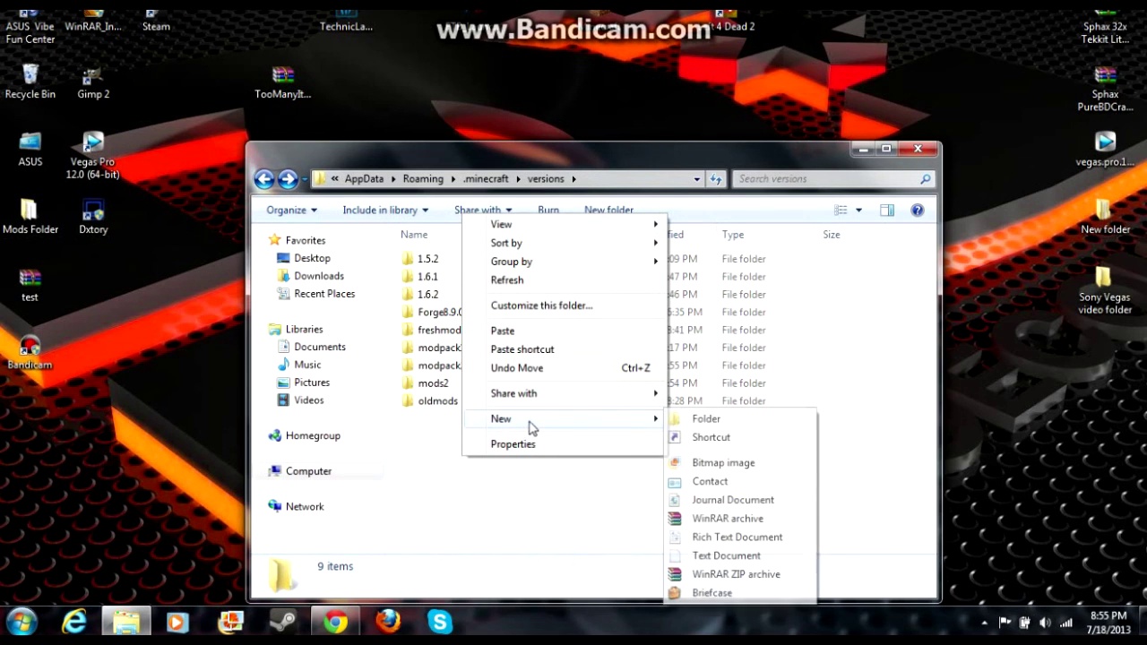
left_click(714, 418)
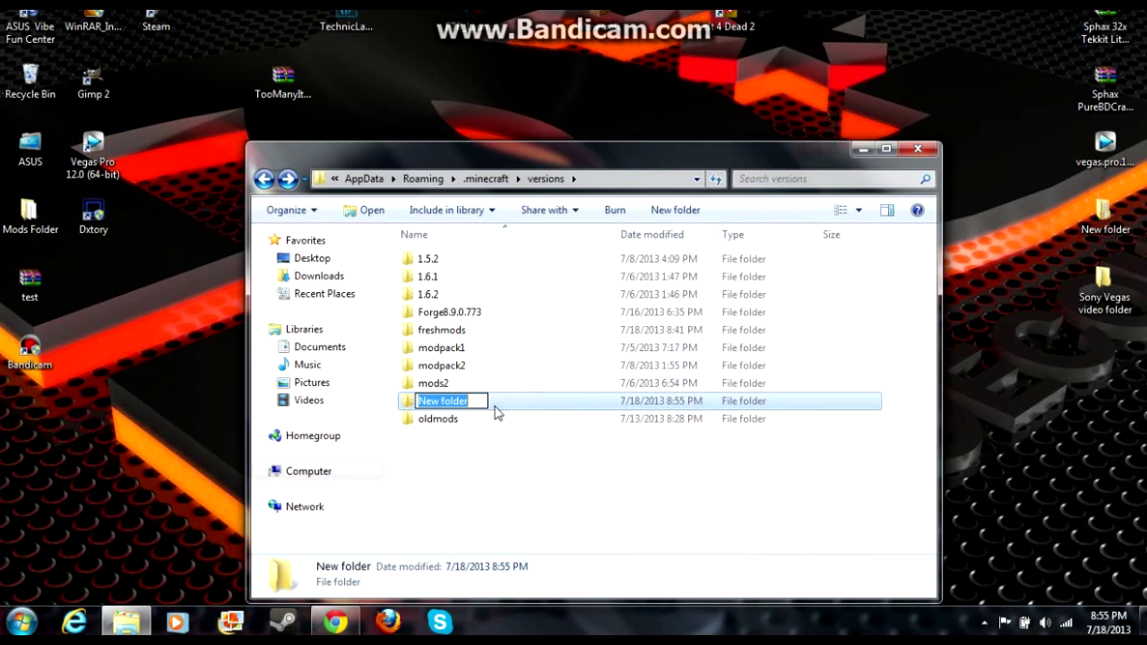
type("tmi")
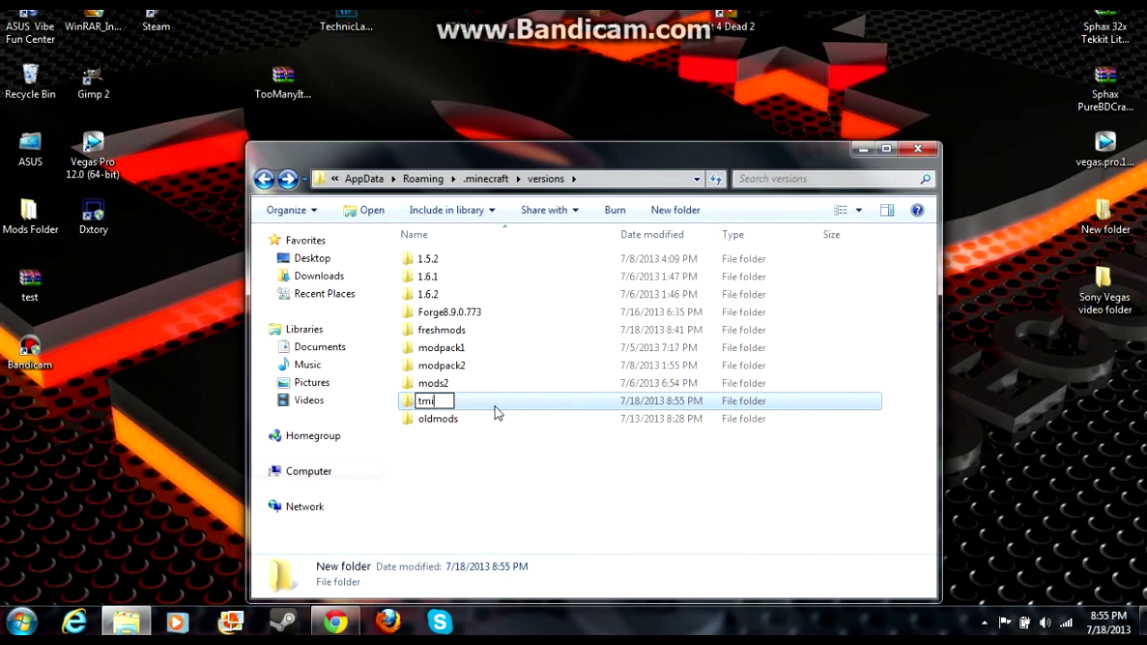
left_click(508, 450)
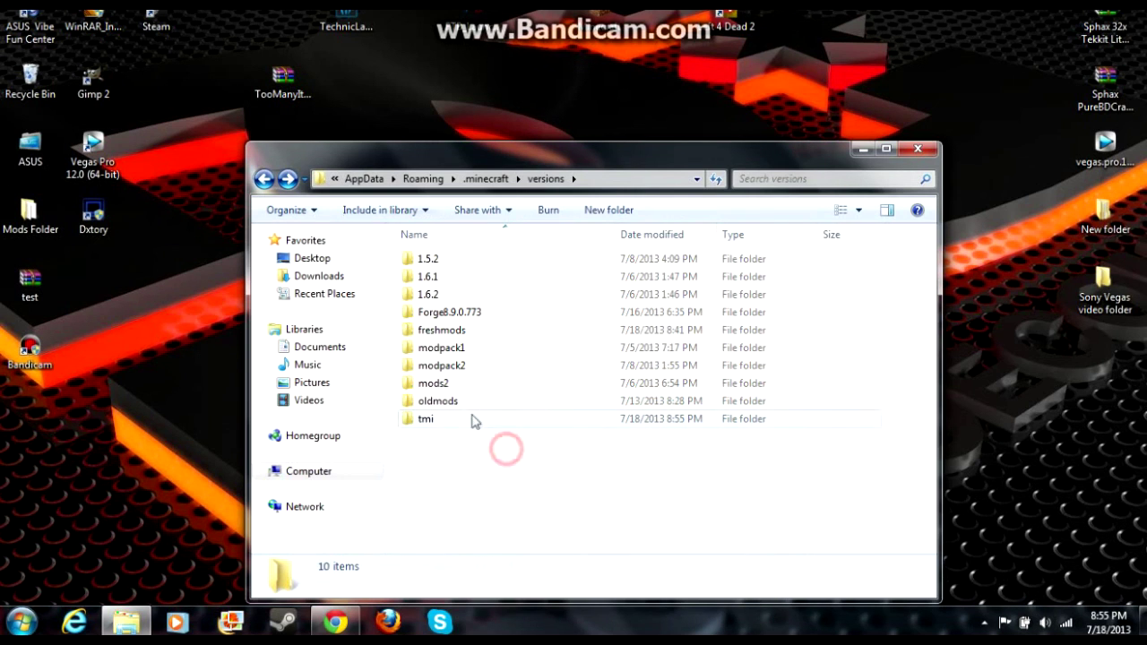
Step: Paste the 1.6.2 jar and JSON into tmi, then bring up the JSON's Open with menu
double_click(447, 419)
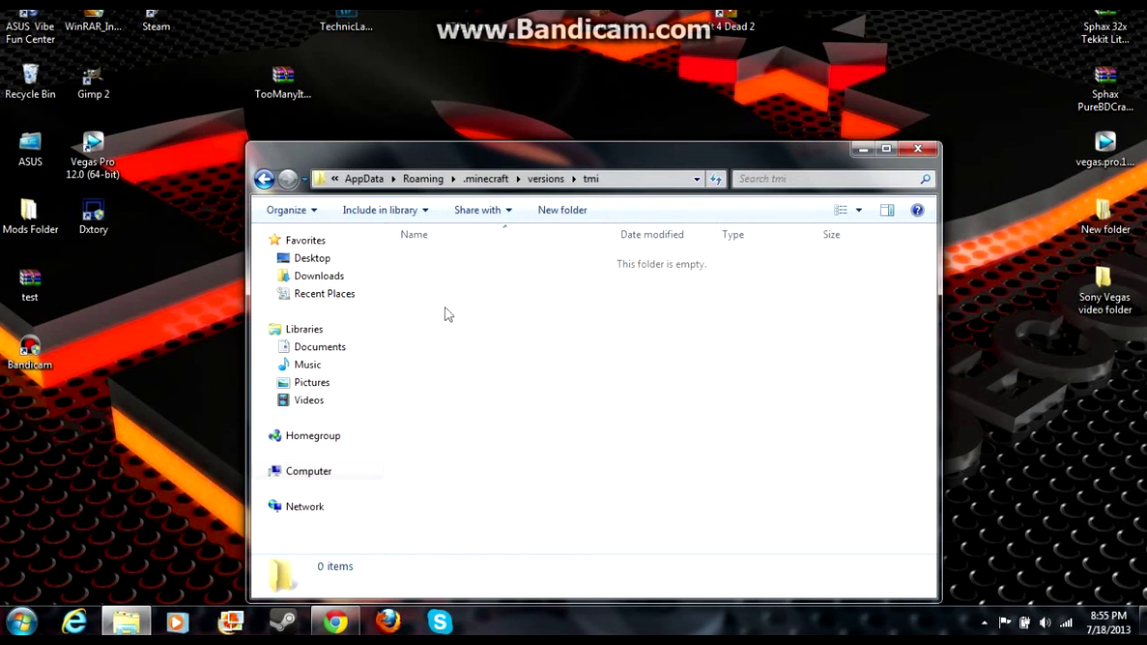
right_click(475, 305)
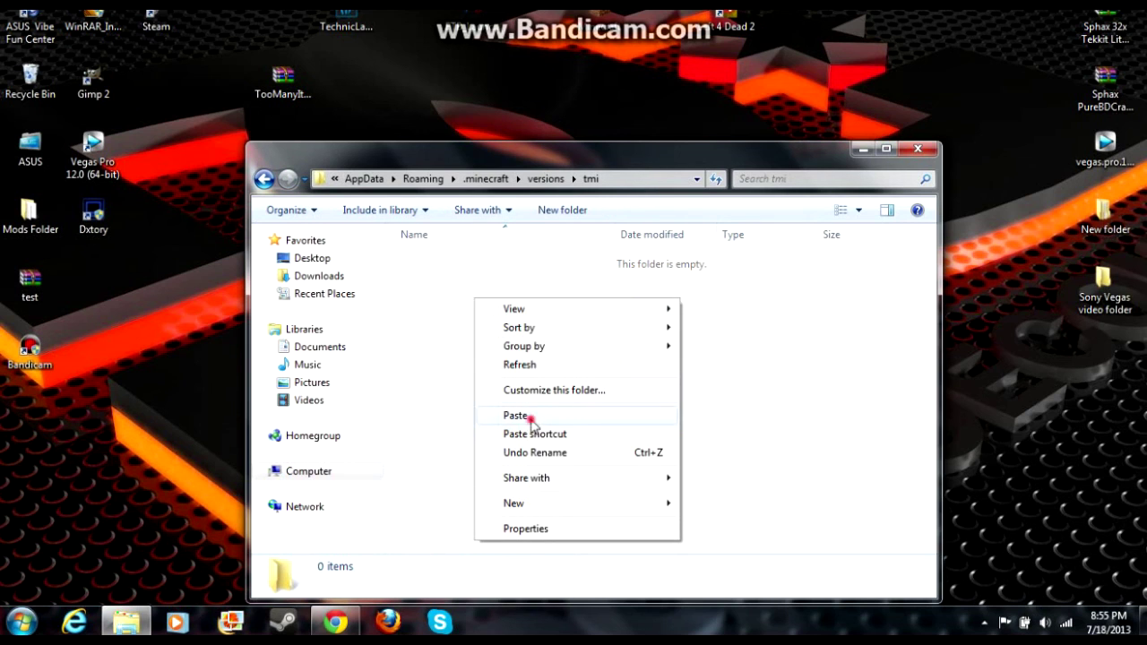
left_click(521, 412)
left_click(502, 356)
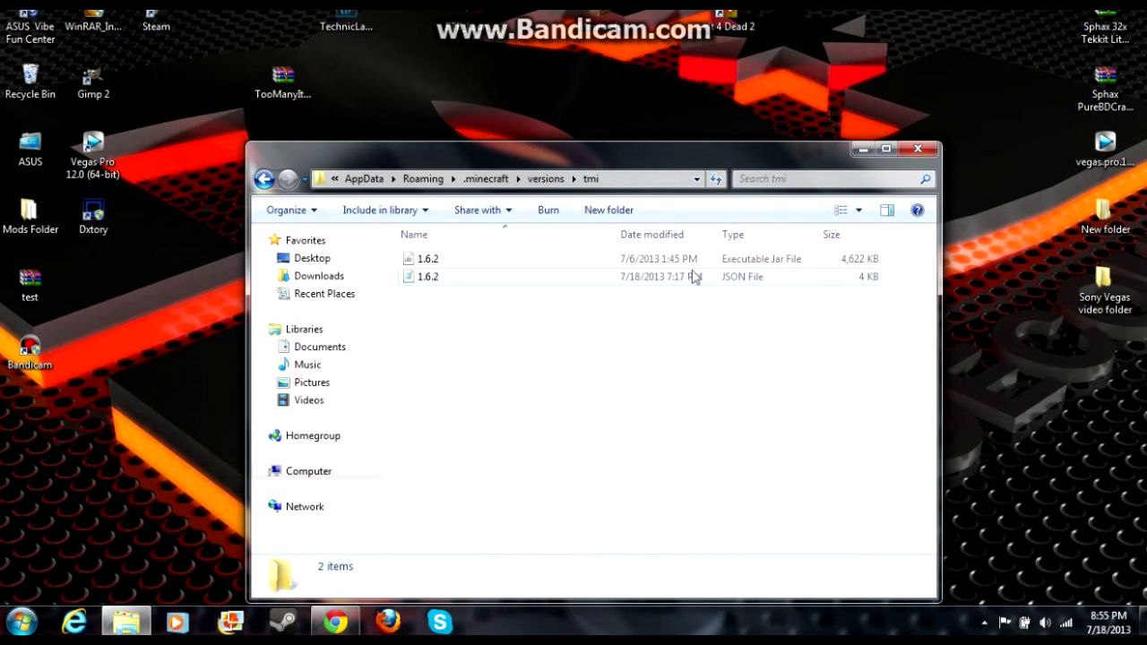
left_click(451, 284)
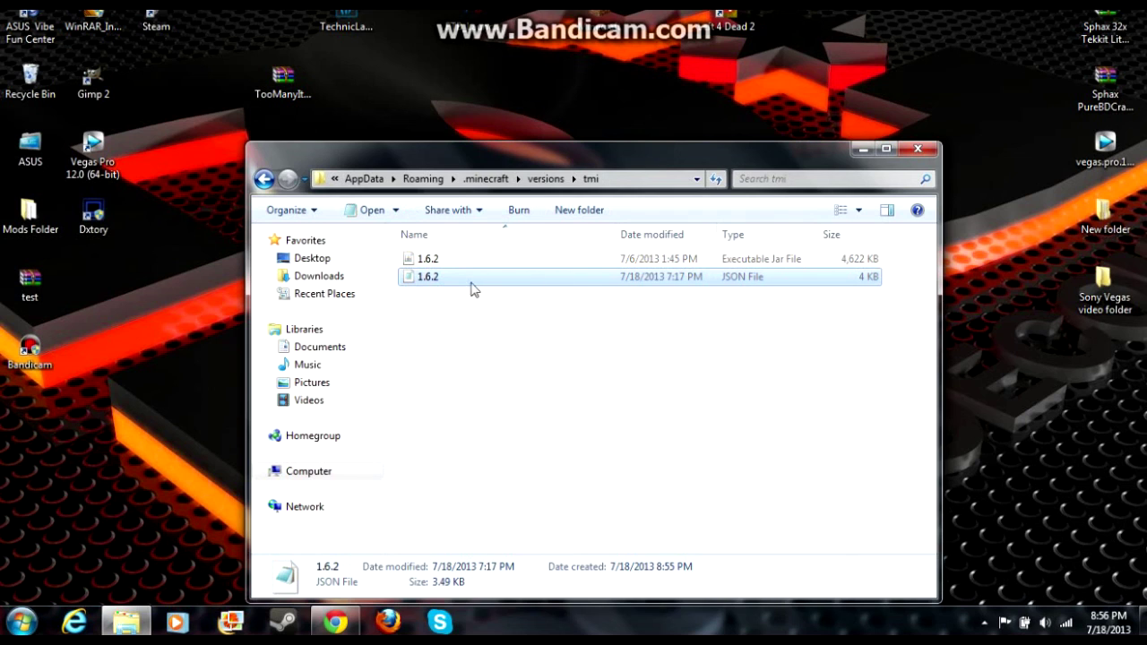
right_click(451, 285)
mouse_move(560, 326)
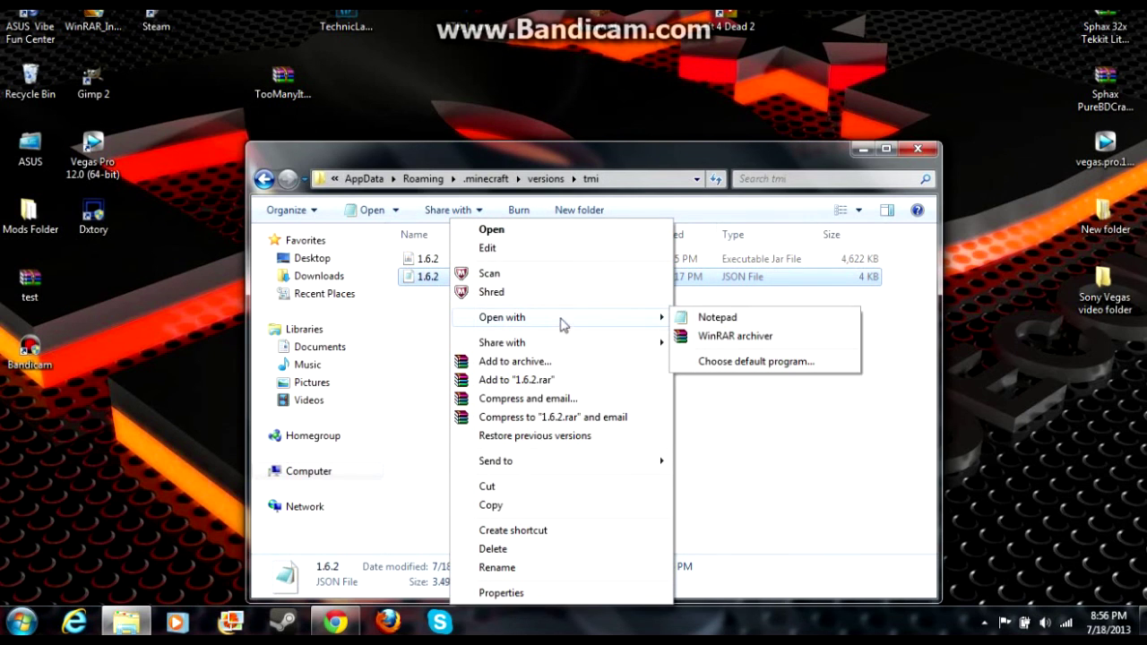
Step: In Notepad, change the JSON's id value from 1.6.2 to tmi, save, and close Notepad
left_click(742, 319)
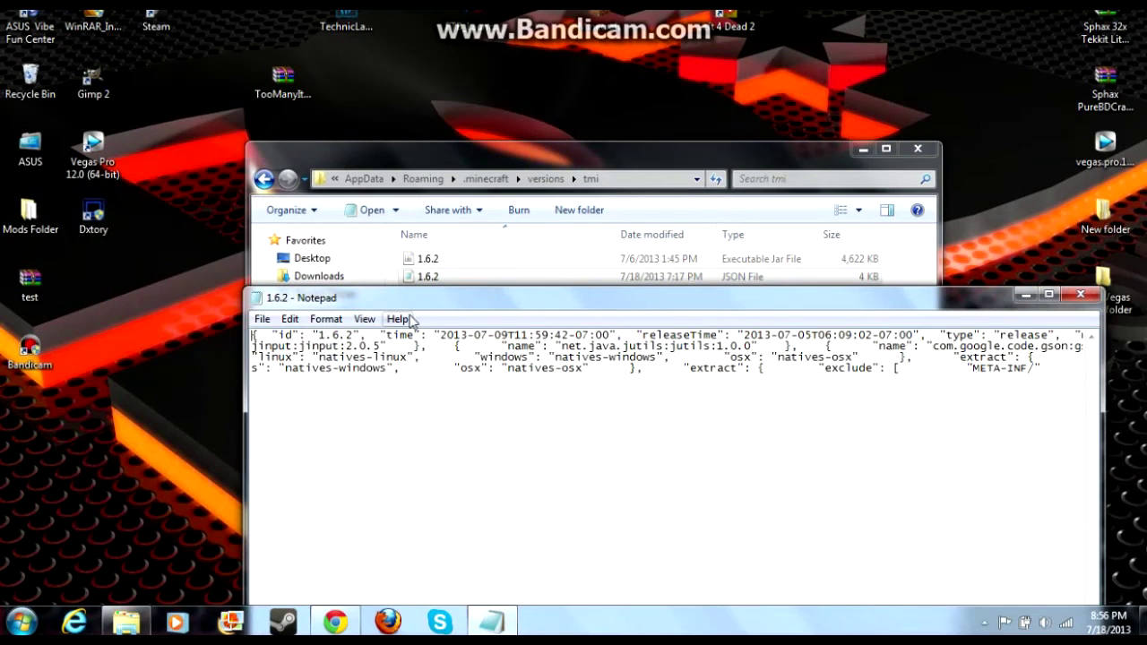
left_click_drag(421, 310, 346, 155)
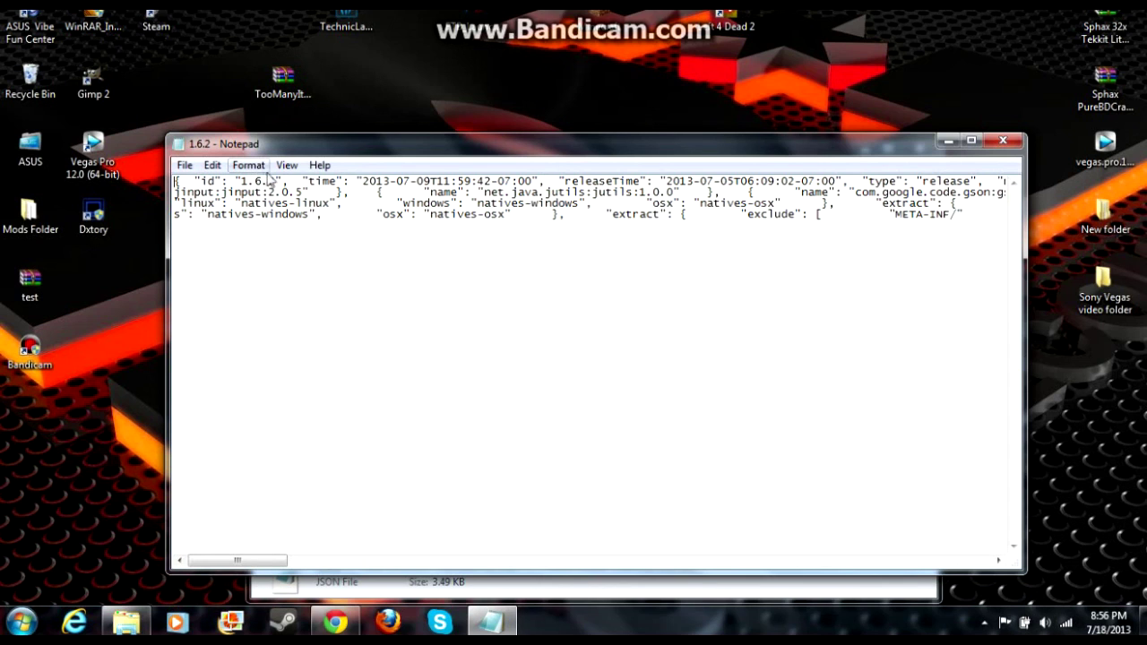
left_click(272, 180)
key("BackSpace")
key("BackSpace")
key("BackSpace")
key("BackSpace")
key("BackSpace")
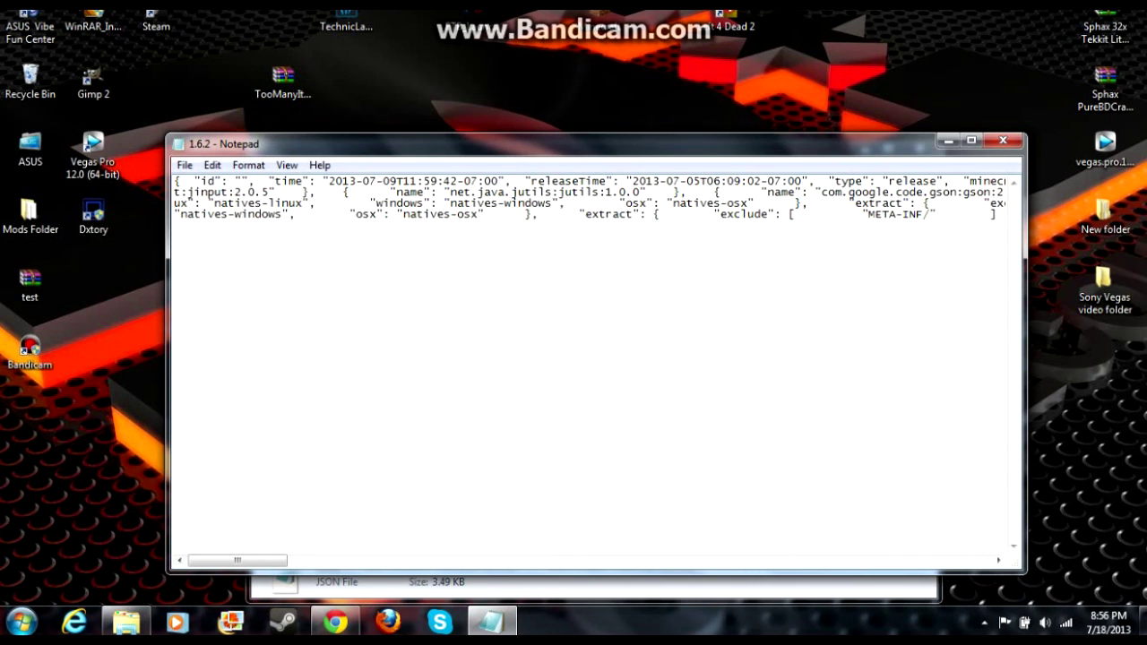
type("tmi")
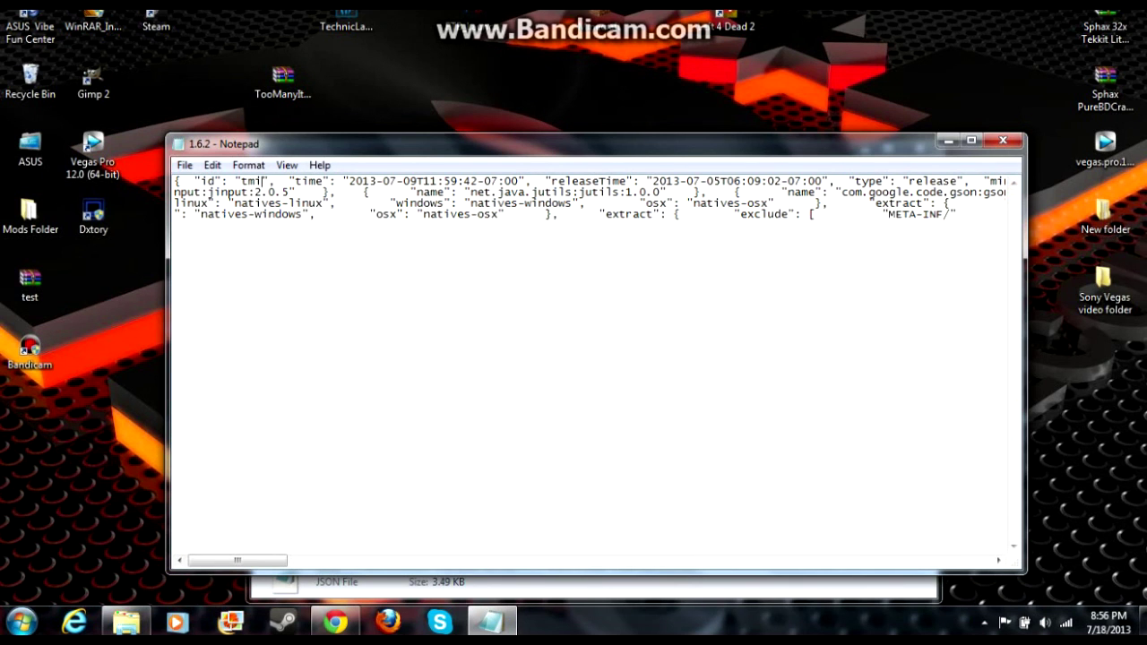
left_click(173, 159)
left_click(212, 221)
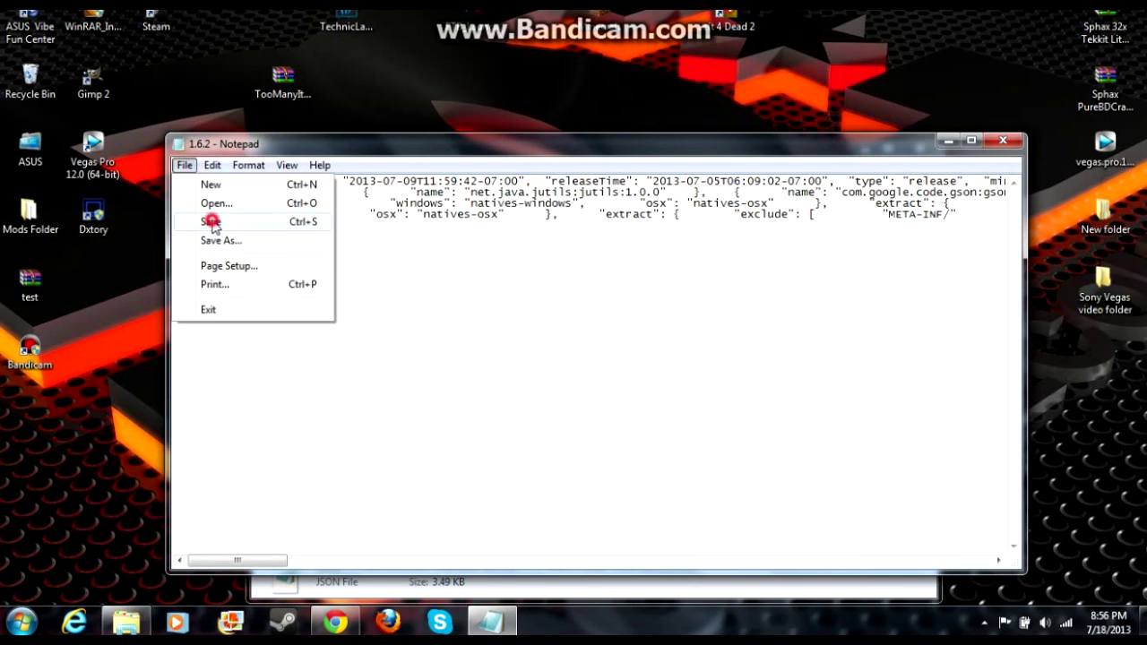
left_click(1004, 140)
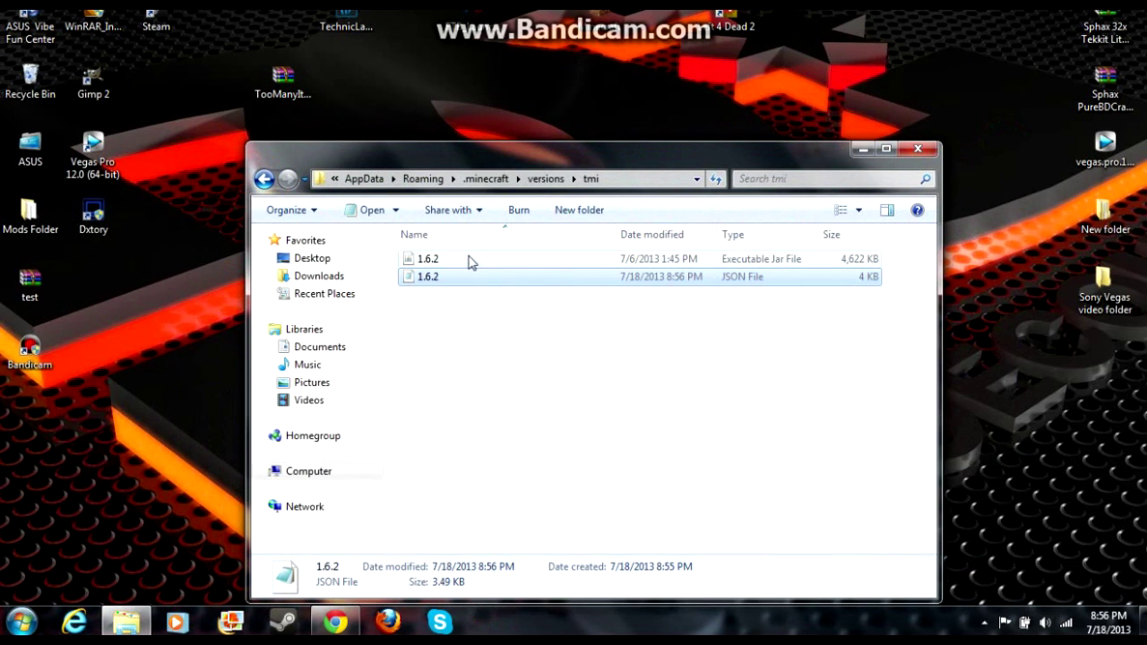
Step: Rename the copied 1.6.2 jar file to tmi
left_click(495, 337)
left_click(455, 262)
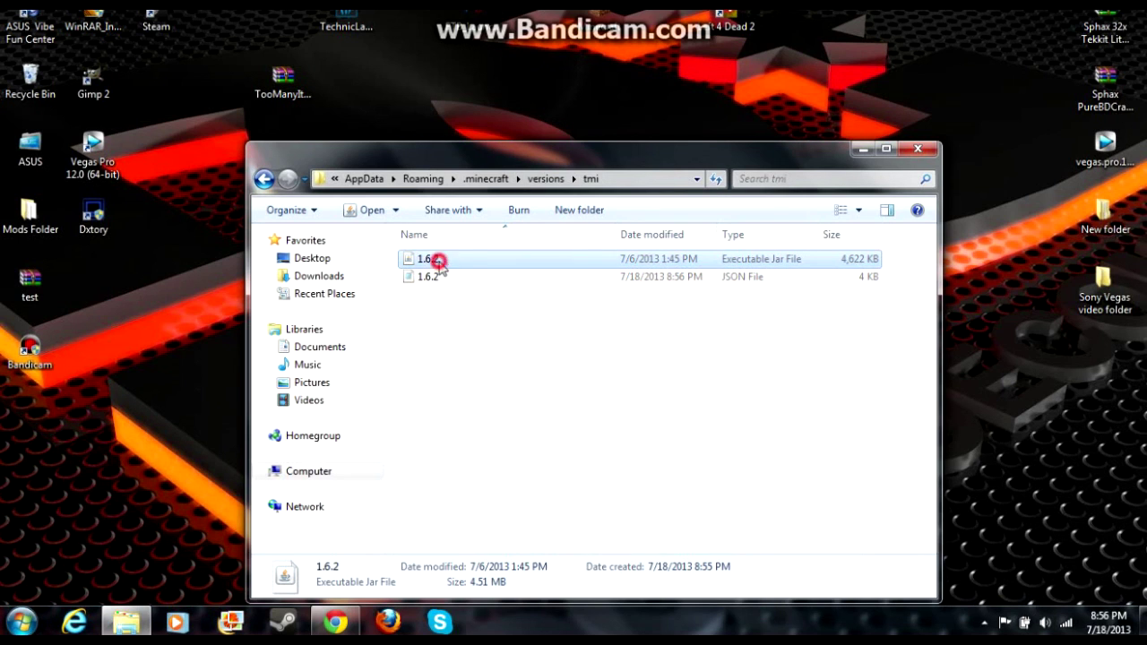
left_click(439, 260)
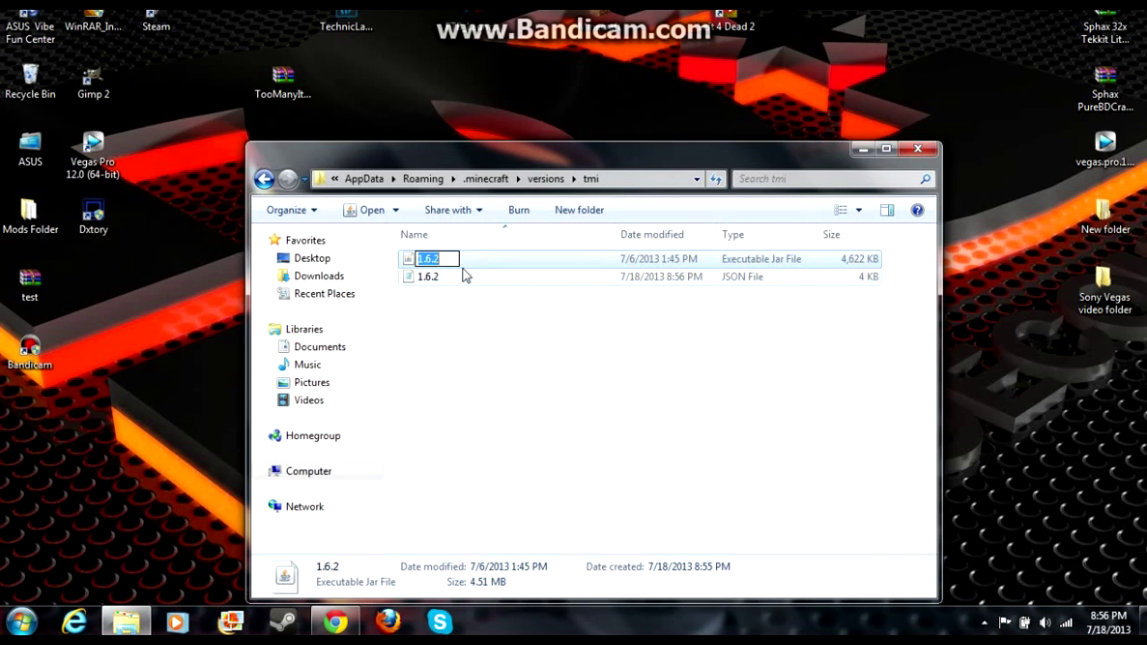
key("BackSpace")
type("tmi")
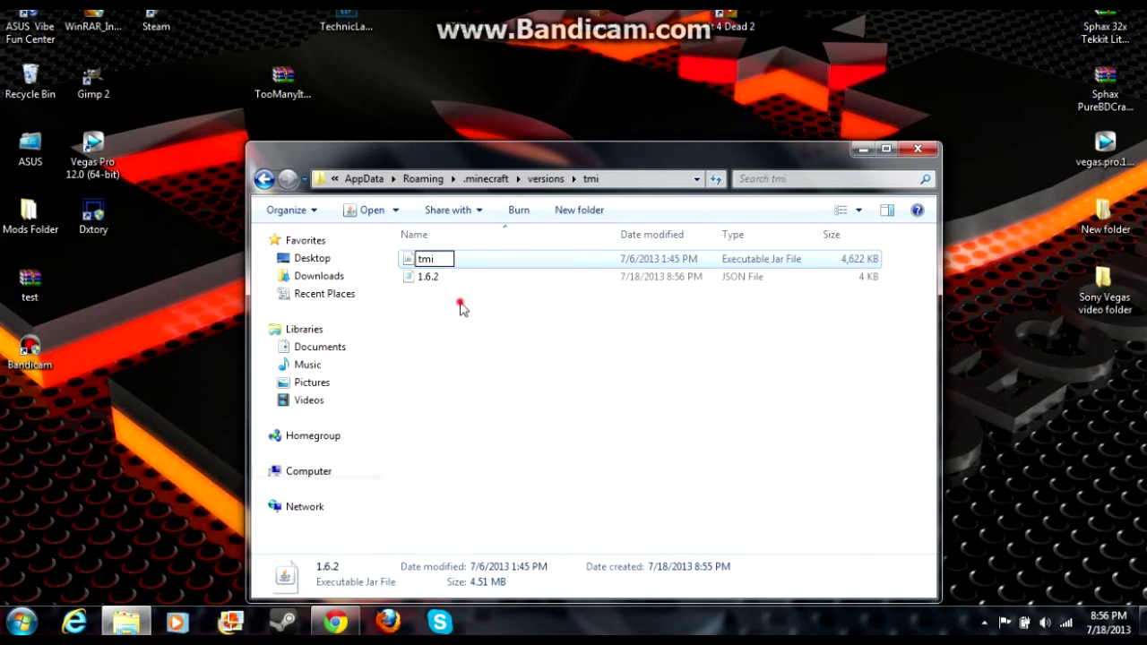
left_click(458, 305)
Step: Rename the copied 1.6.2 JSON file to tmi
left_click(444, 260)
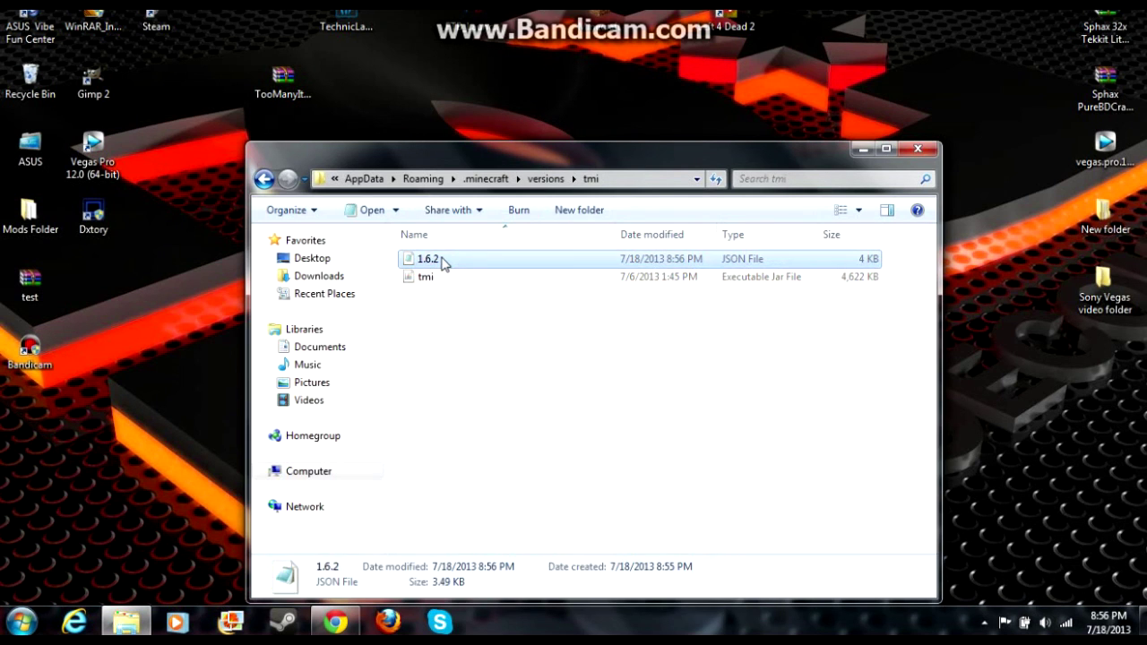
left_click(441, 259)
type("tmi")
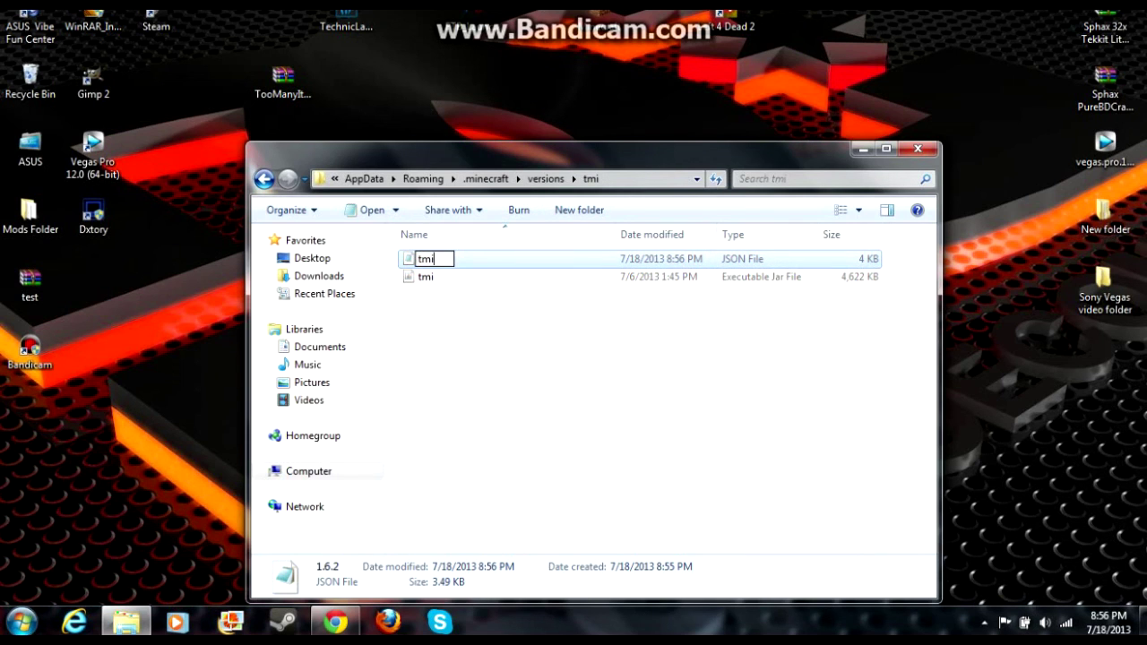
left_click(448, 346)
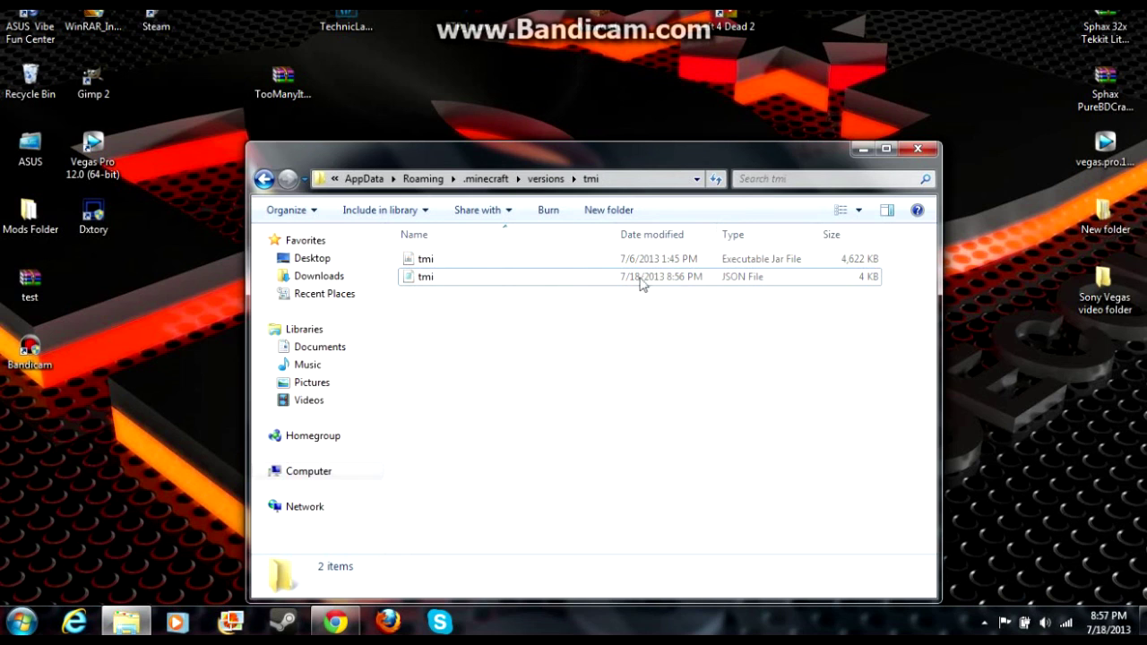
Step: Open tmi.jar in WinRAR and delete its META-INF folder
left_click(464, 260)
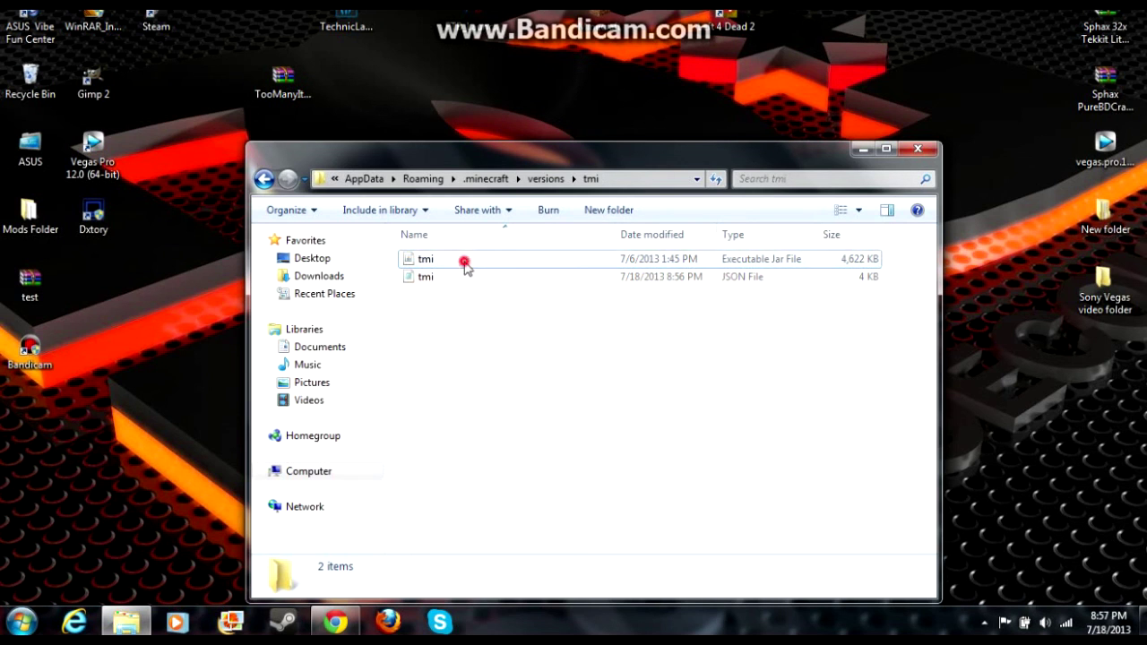
right_click(454, 261)
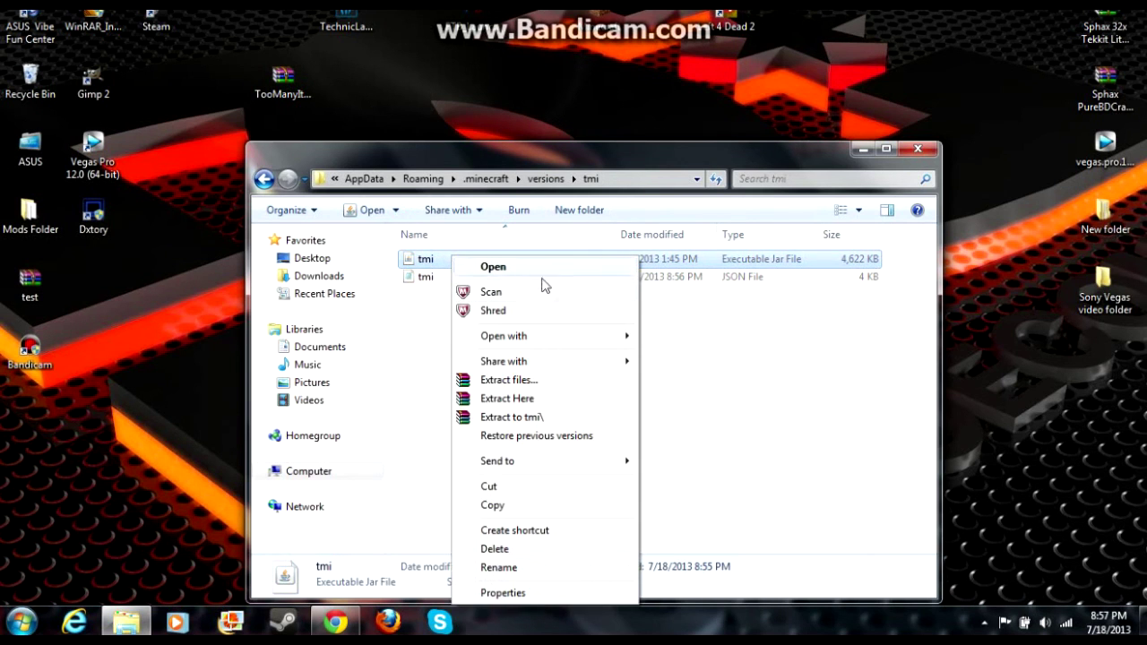
mouse_move(568, 338)
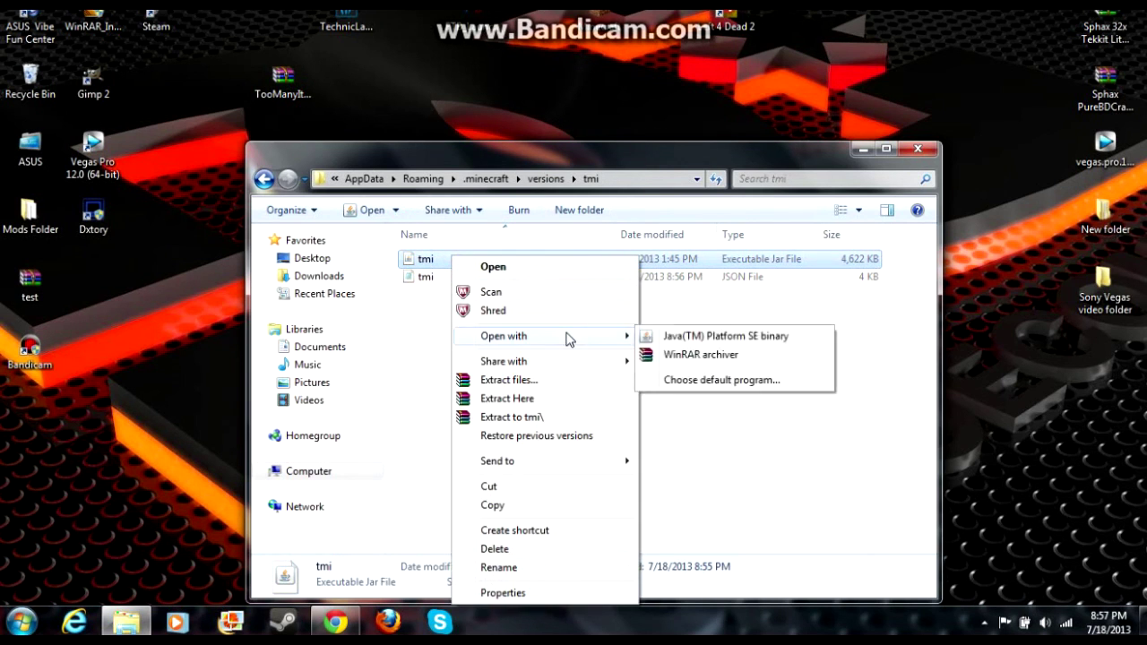
left_click(740, 354)
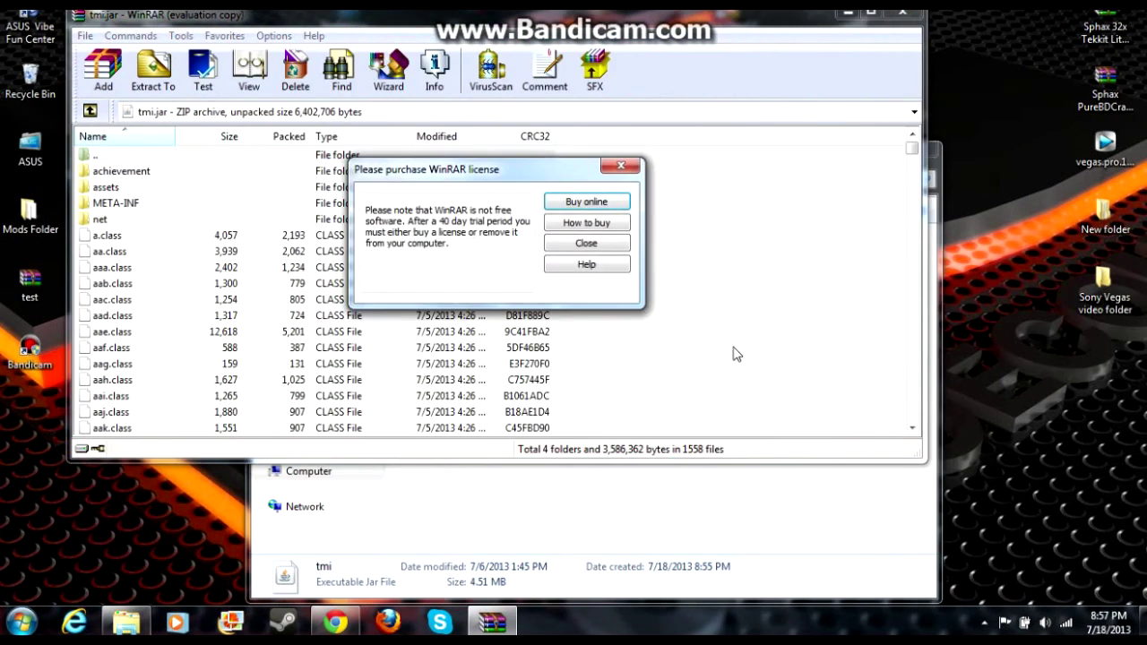
left_click(586, 244)
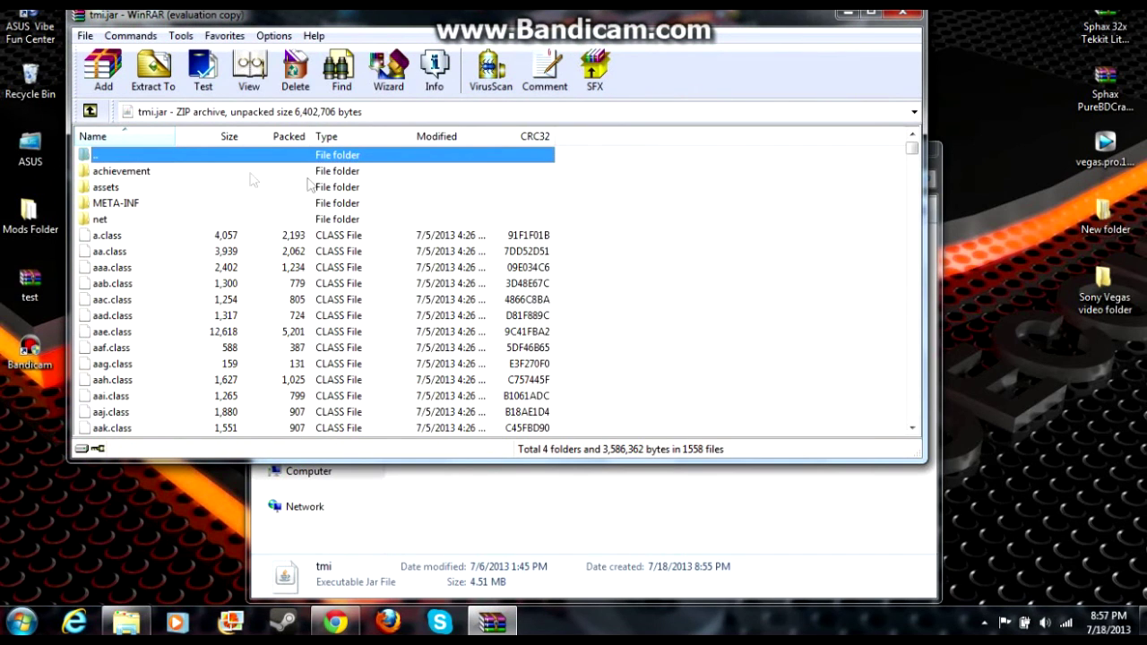
left_click(110, 204)
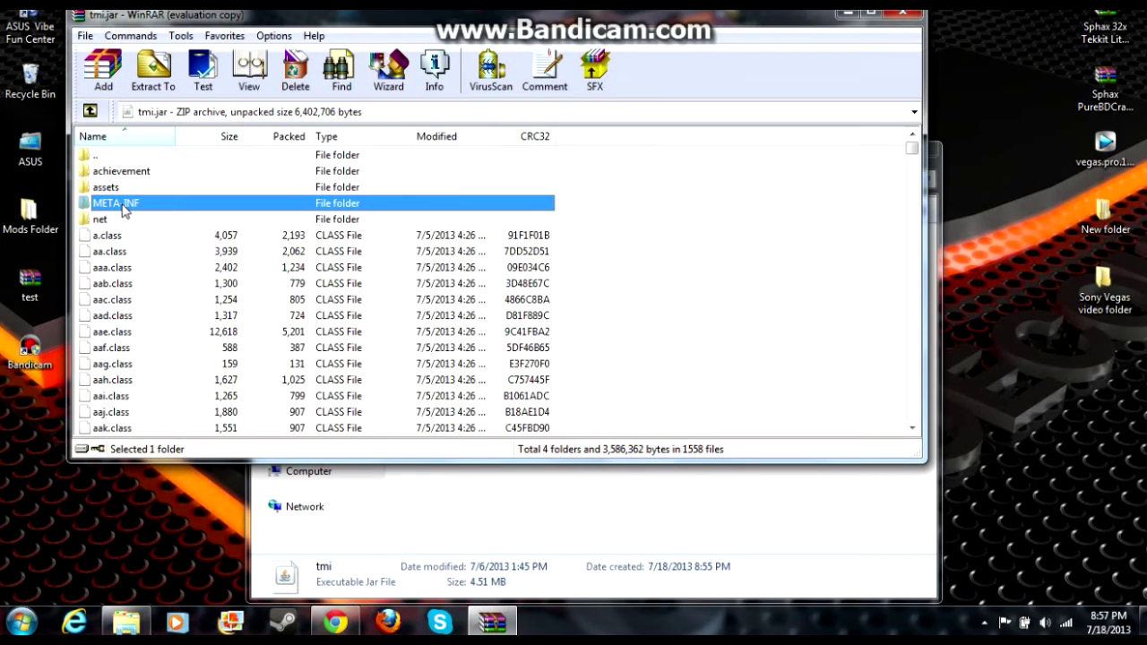
key("Delete")
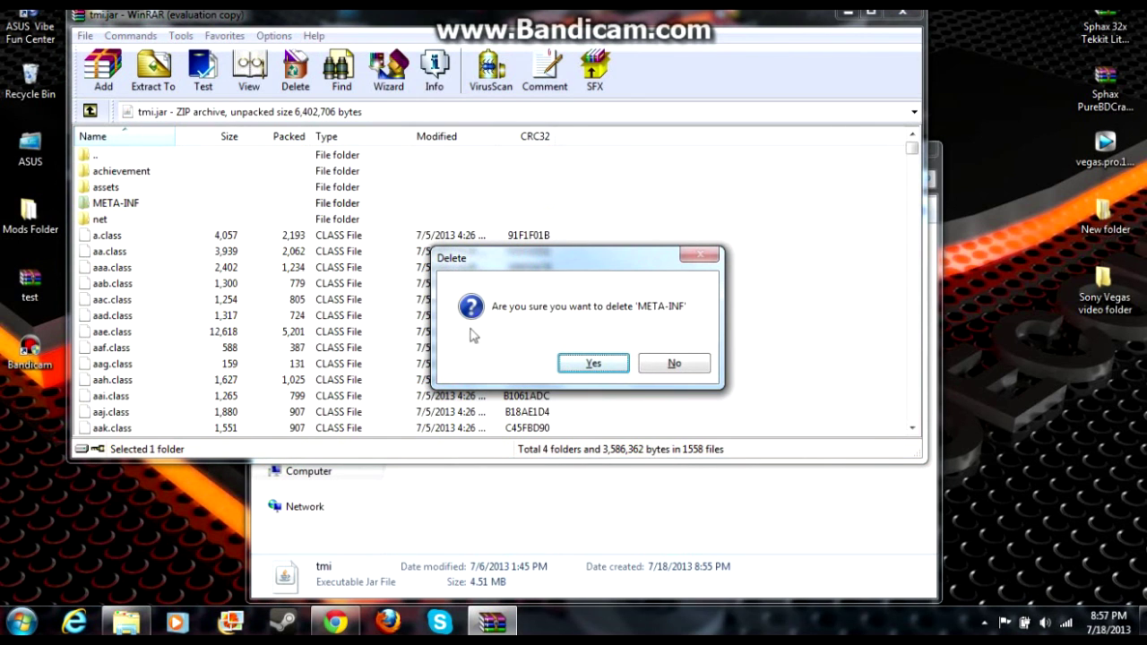
left_click(596, 363)
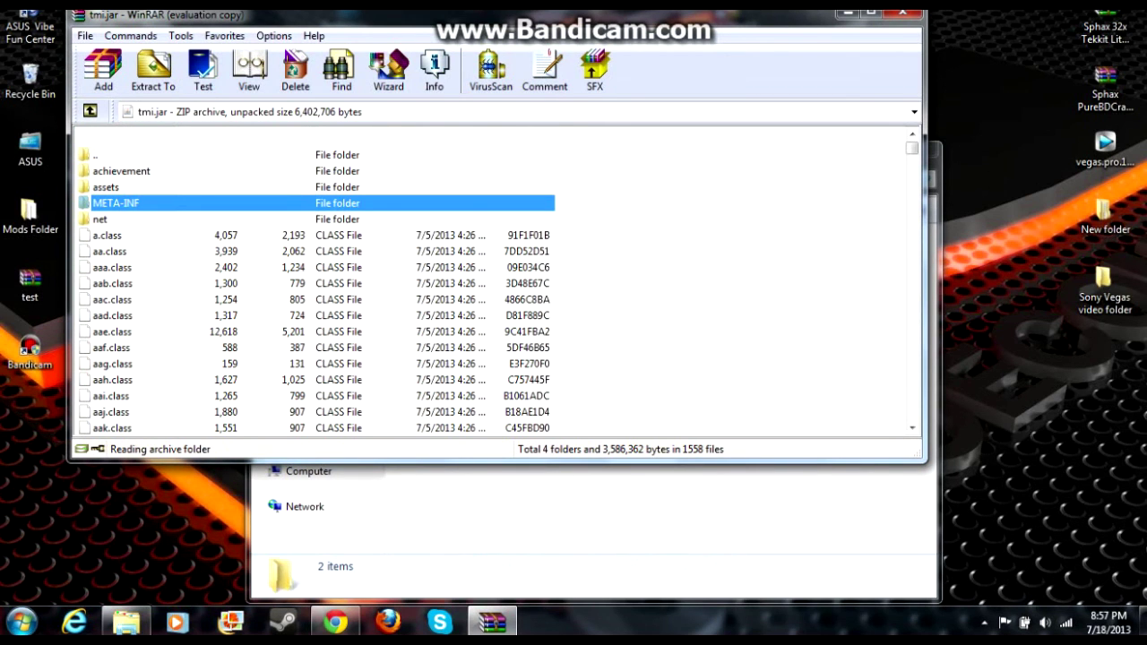
Step: Close the tmi folder window and move the tmi.jar window aside to uncover the desktop
left_click_drag(931, 165, 962, 158)
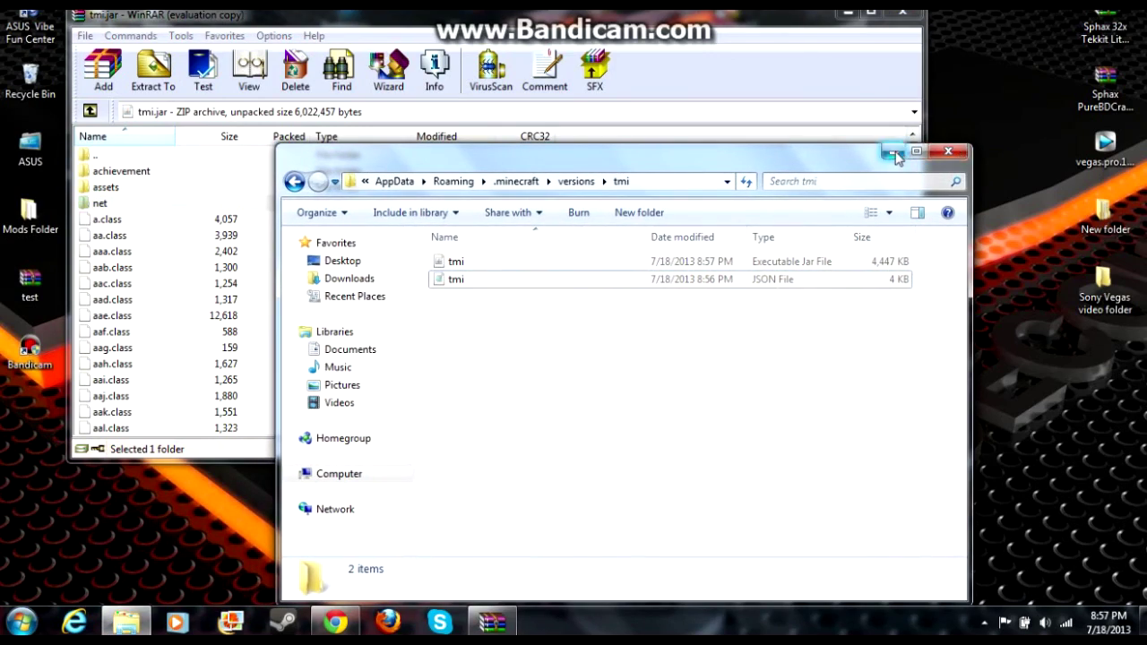
left_click(948, 152)
left_click_drag(748, 25, 820, 135)
Step: Copy all 42 files from the TooManyItems zip into tmi.jar
double_click(289, 83)
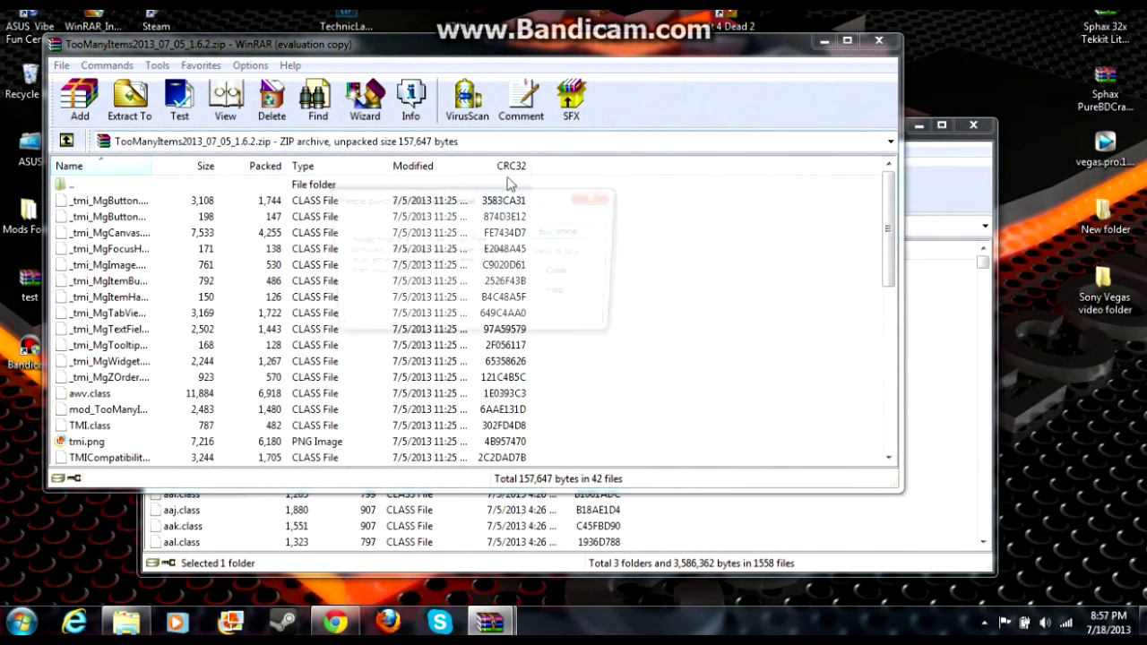
left_click(569, 272)
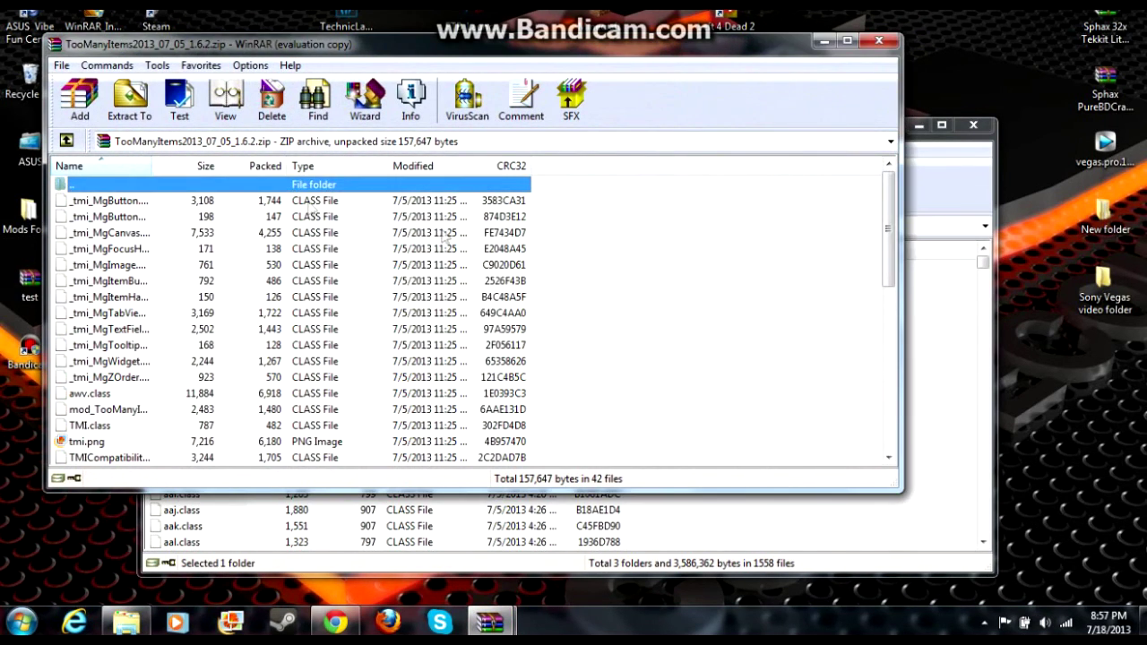
left_click(141, 204)
left_click_drag(889, 211, 882, 391)
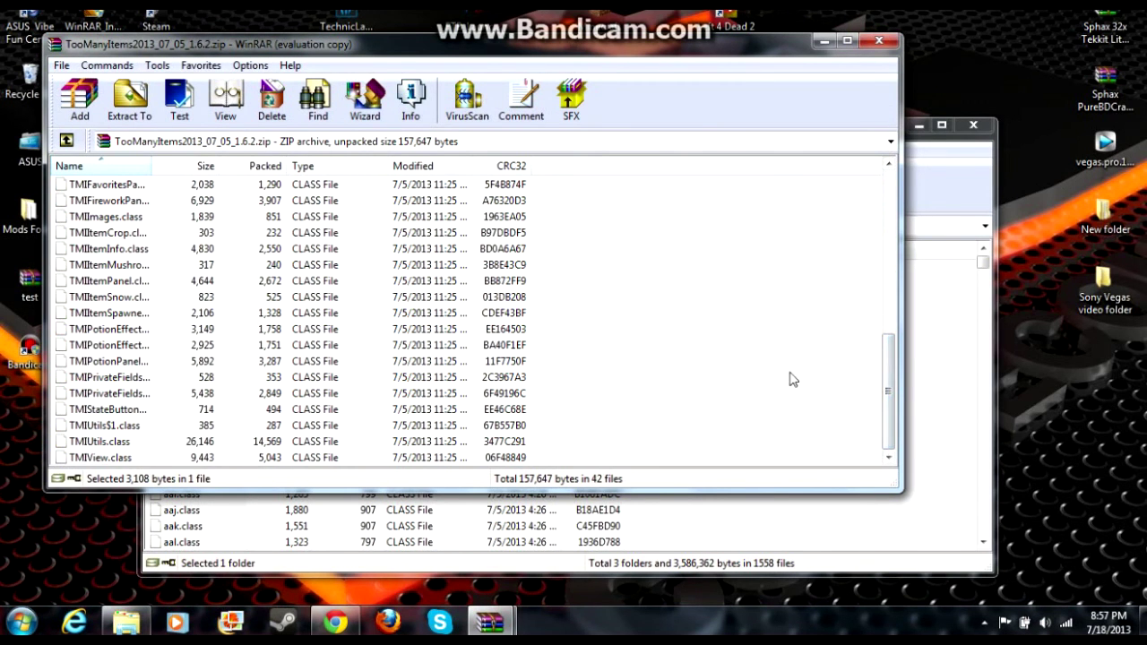
left_click(516, 457, "shift")
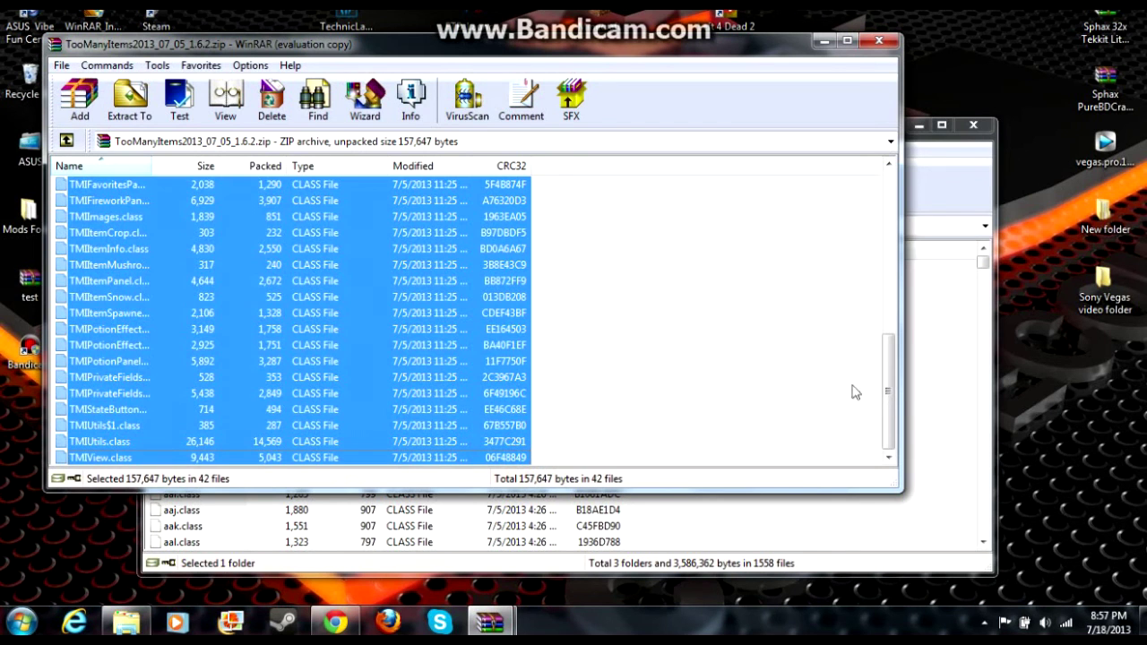
left_click_drag(892, 405, 870, 238)
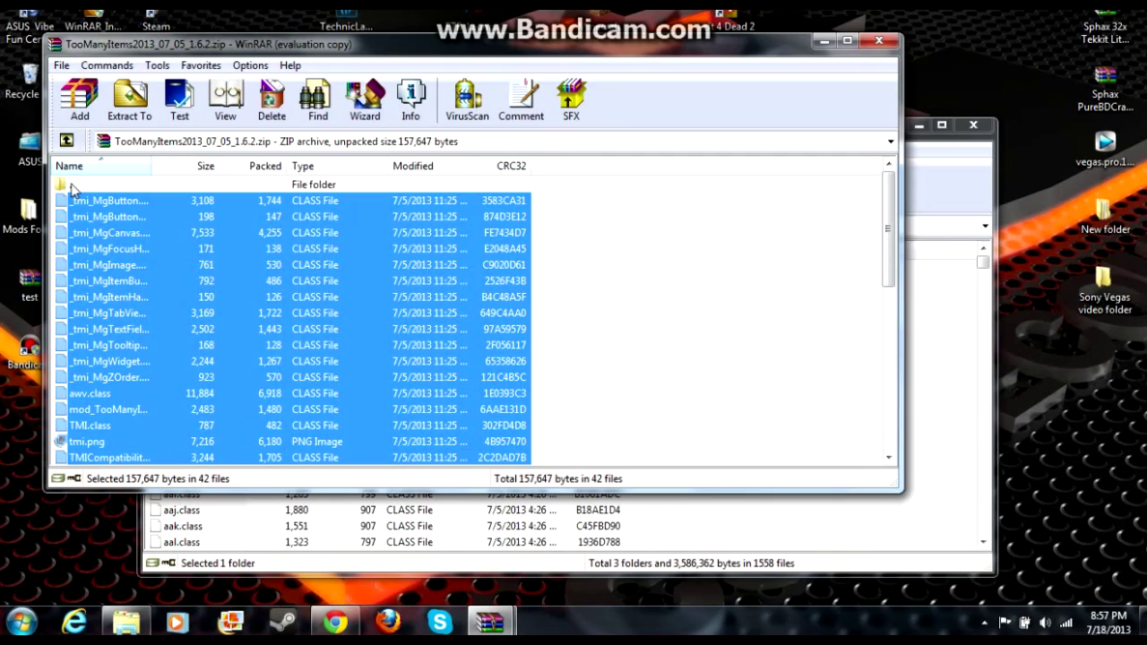
left_click_drag(251, 49, 515, 59)
left_click_drag(511, 279, 173, 455)
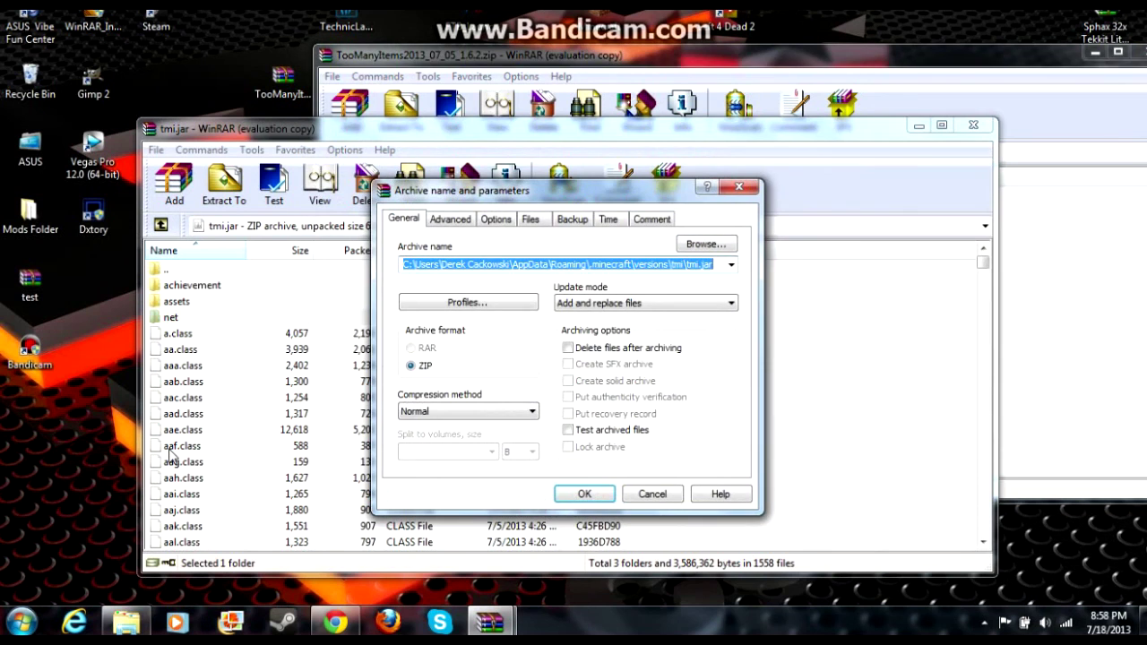
left_click(594, 494)
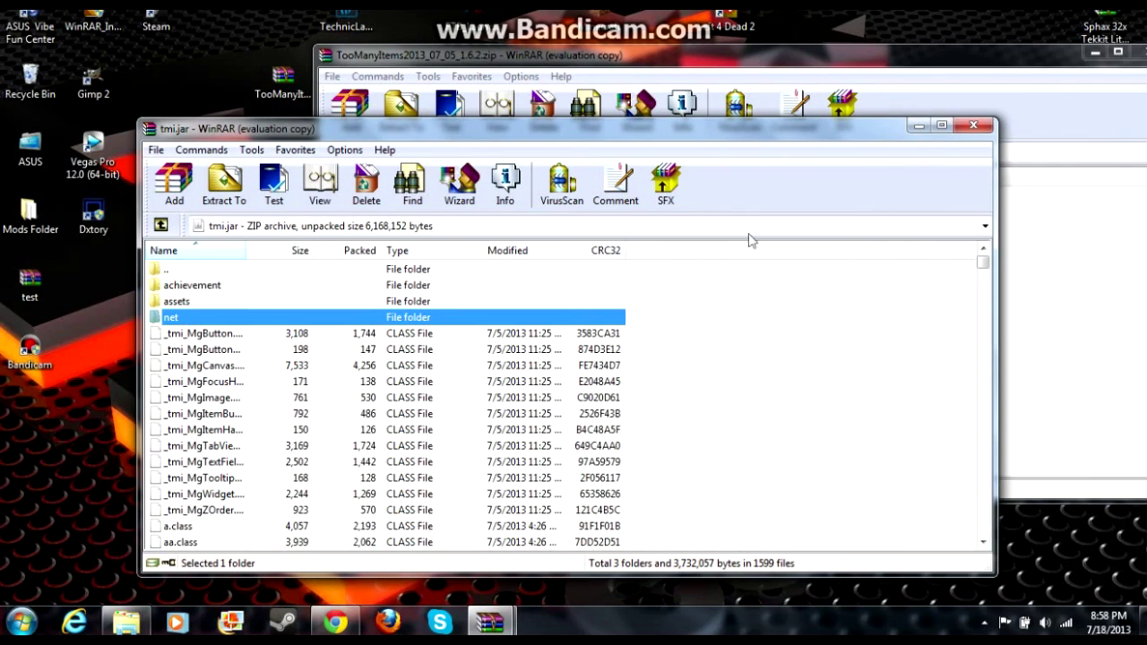
Step: Close both the tmi.jar and TooManyItems WinRAR windows
left_click(974, 124)
left_click_drag(982, 46, 790, 99)
left_click(984, 90)
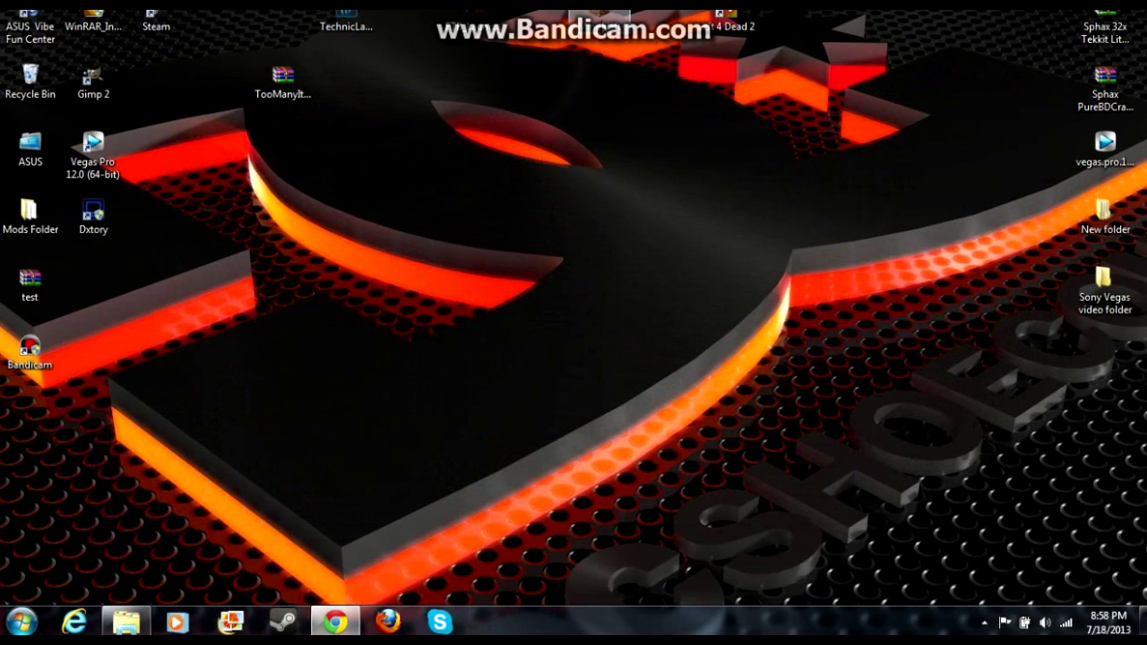
Step: Launch Minecraft from the desktop shortcut and allow it past the security warning
left_click_drag(601, 23, 600, 79)
double_click(600, 79)
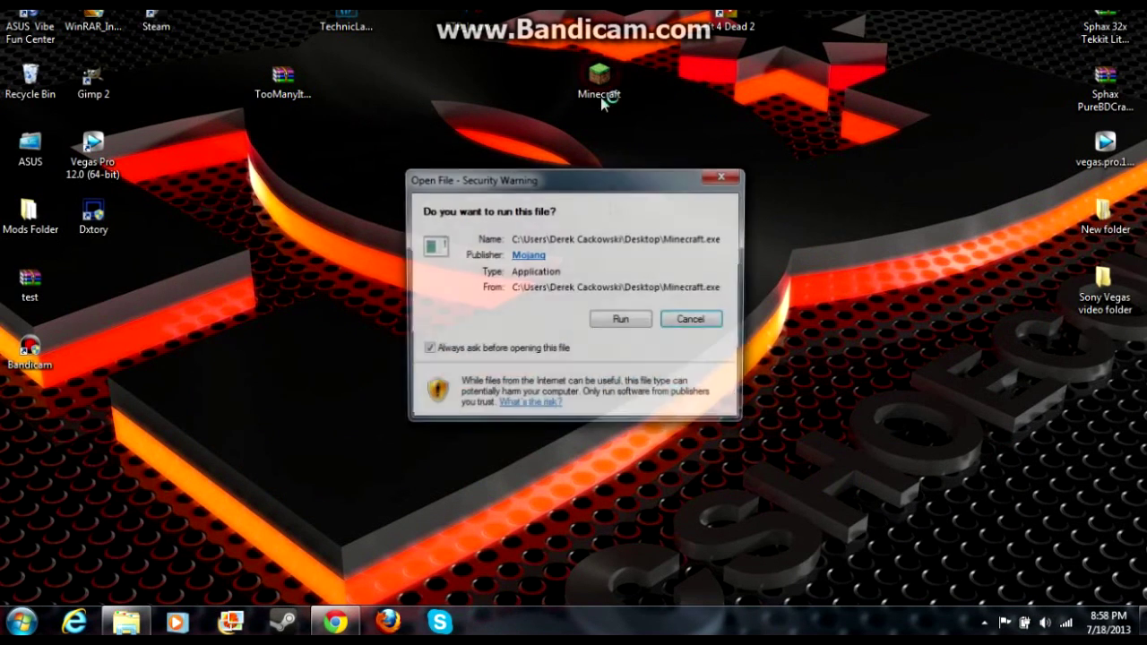
left_click(613, 321)
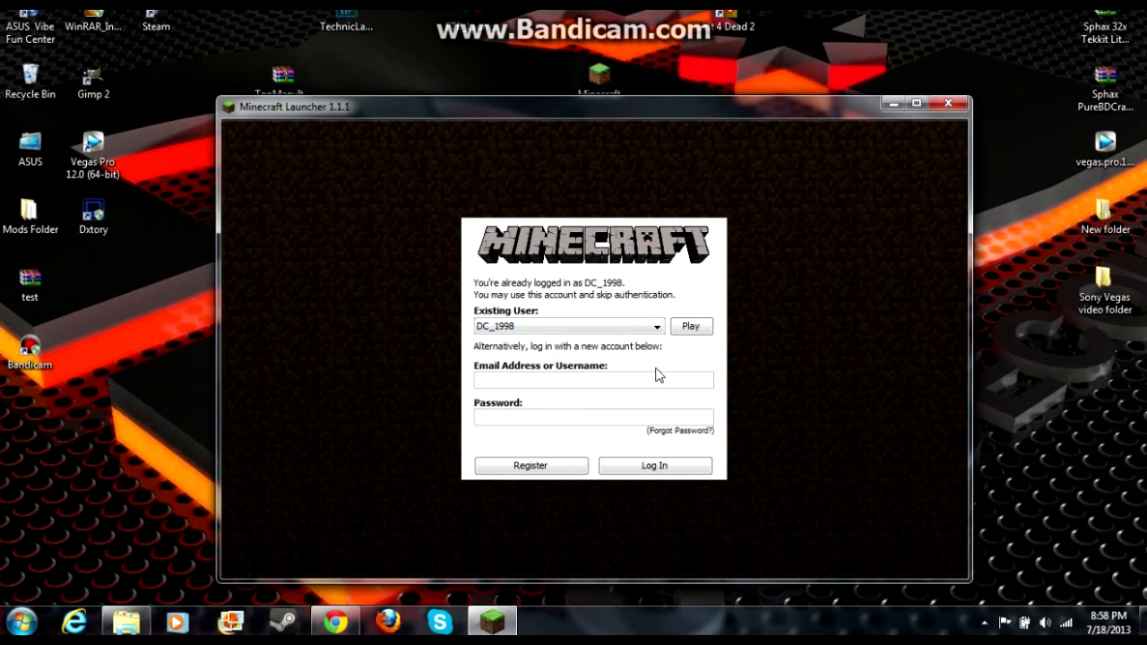
Step: Play with the existing saved account and begin entering its login details
left_click(646, 327)
left_click(645, 328)
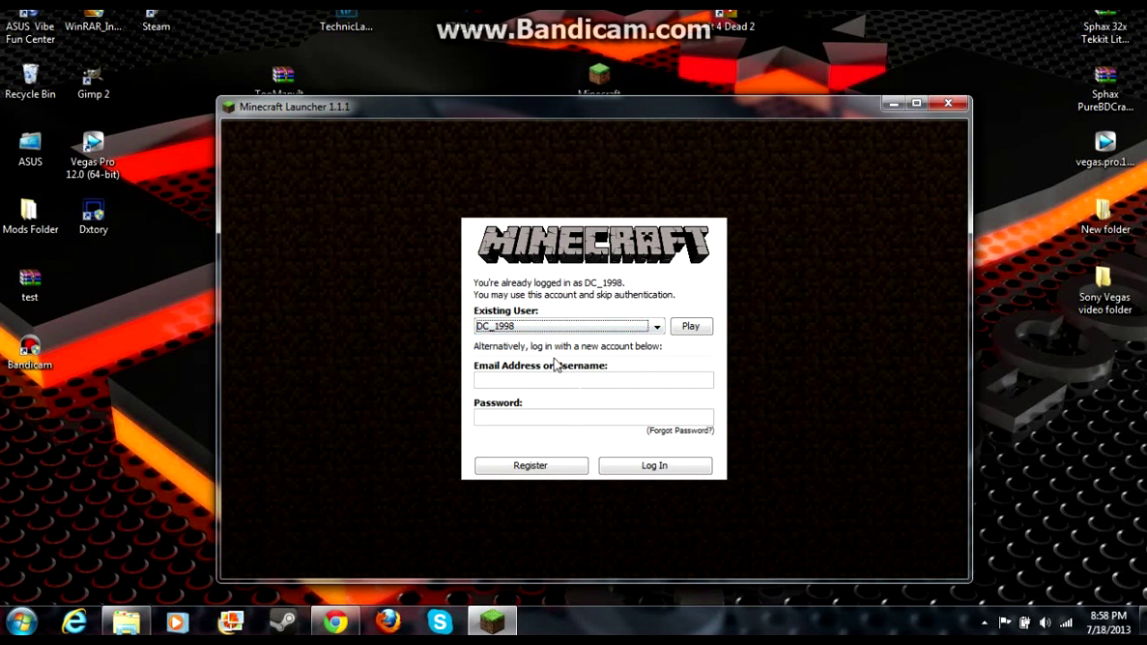
left_click(692, 327)
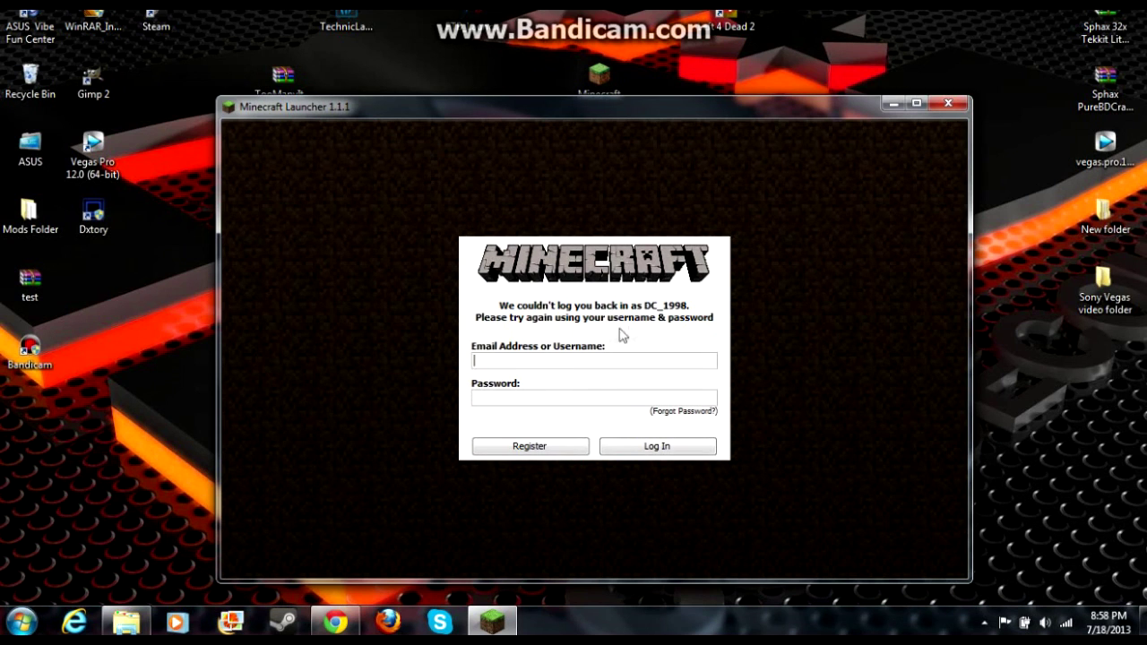
left_click(585, 358)
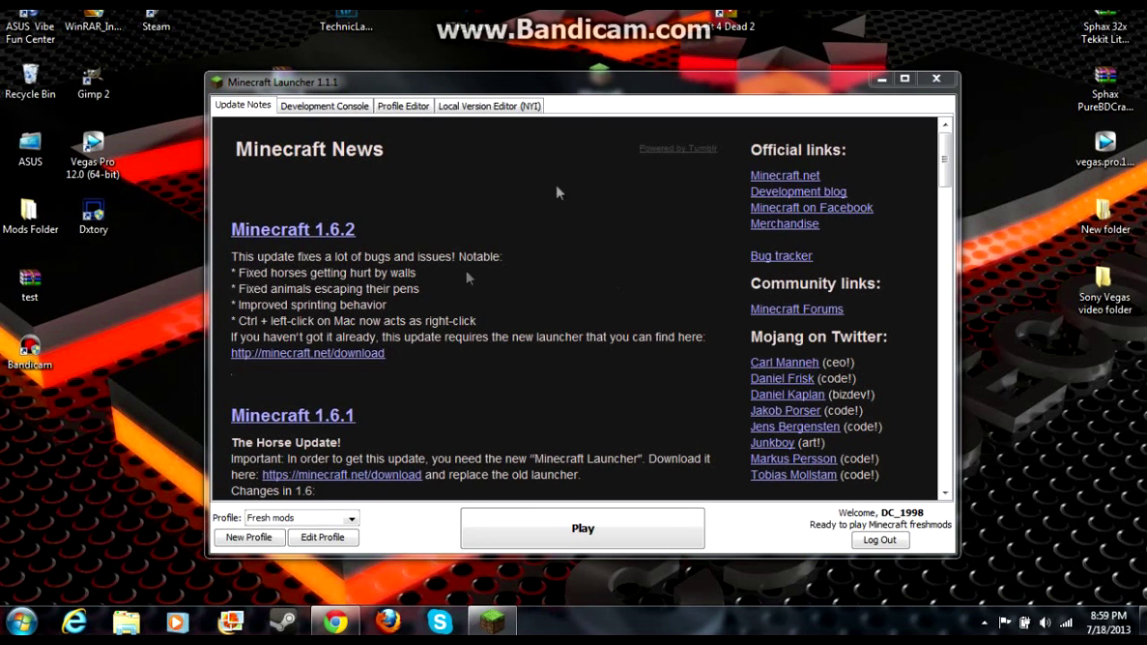
Step: Create a new profile replacing the 'Copy of Fresh mods' name, set version to release tmi, and save
left_click(269, 538)
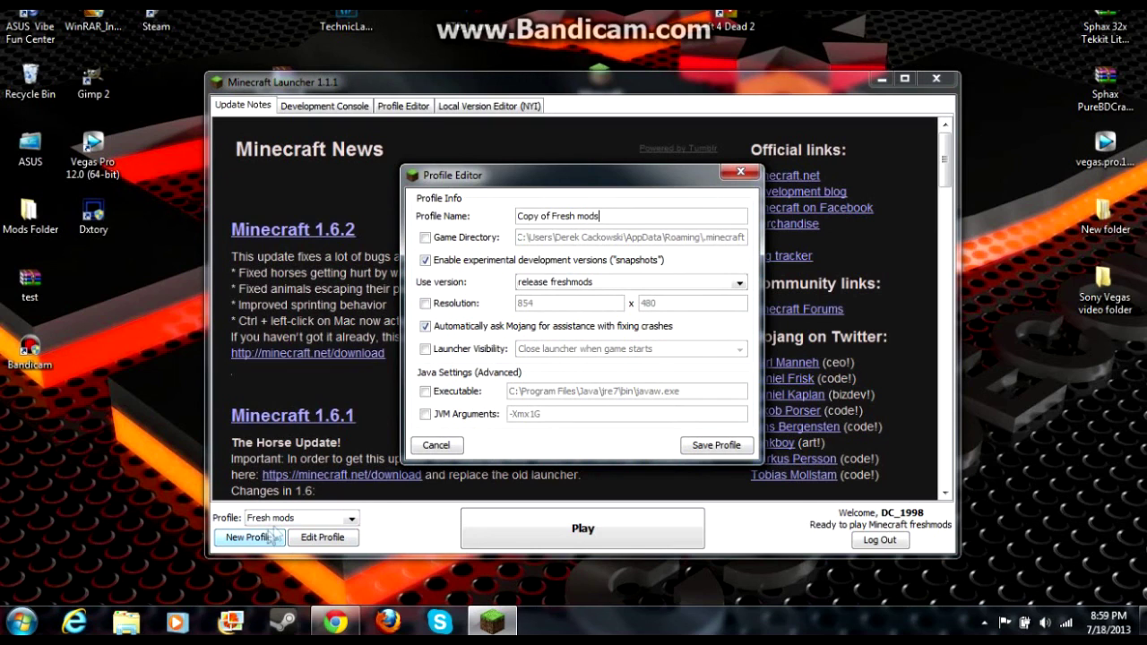
left_click_drag(640, 216, 506, 226)
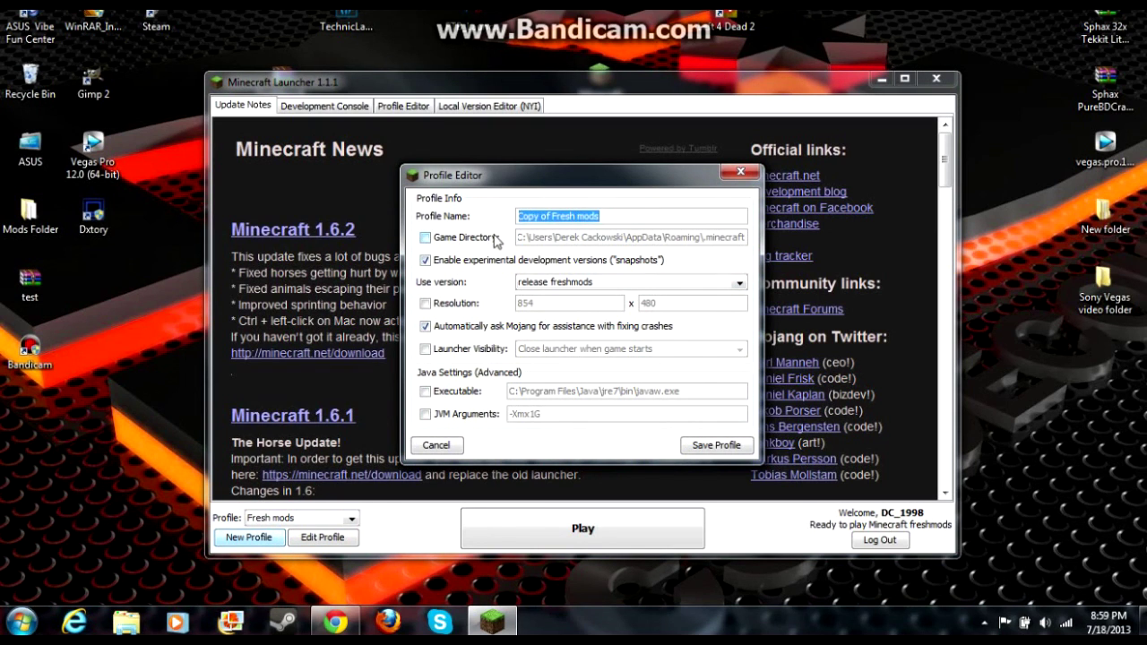
key("BackSpace")
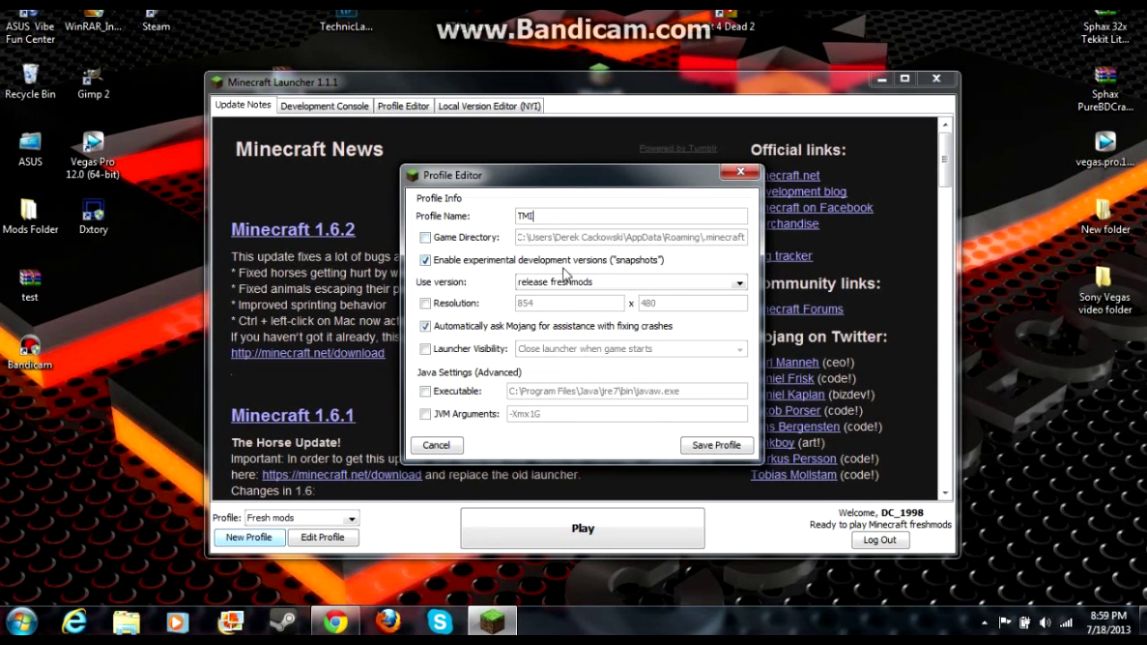
left_click(663, 282)
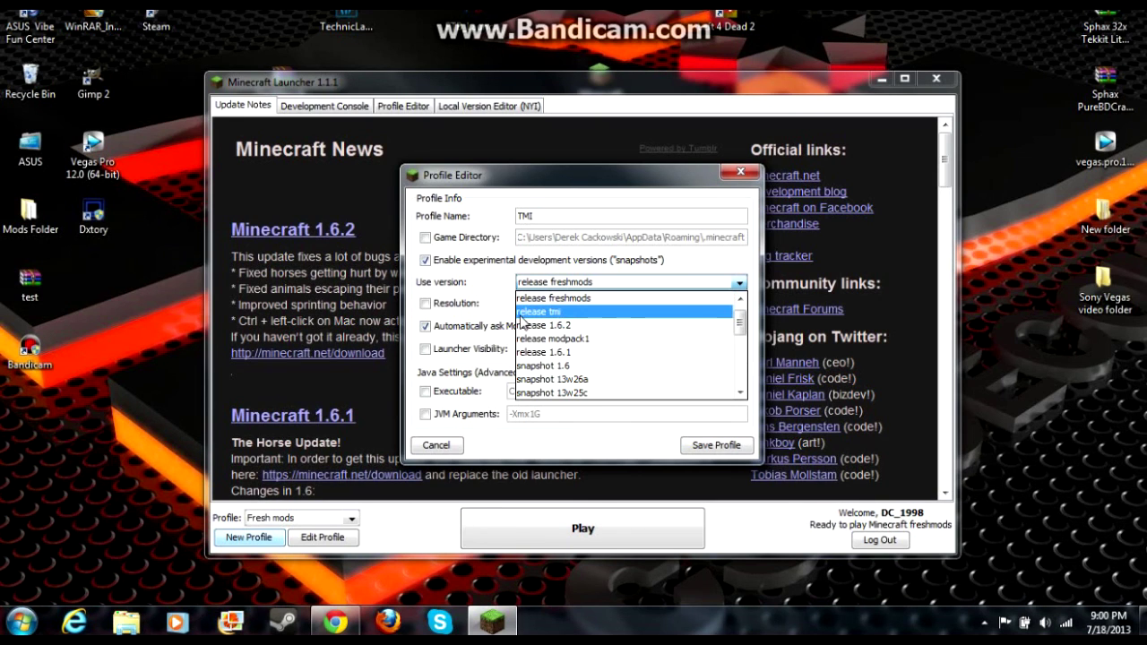
left_click(557, 313)
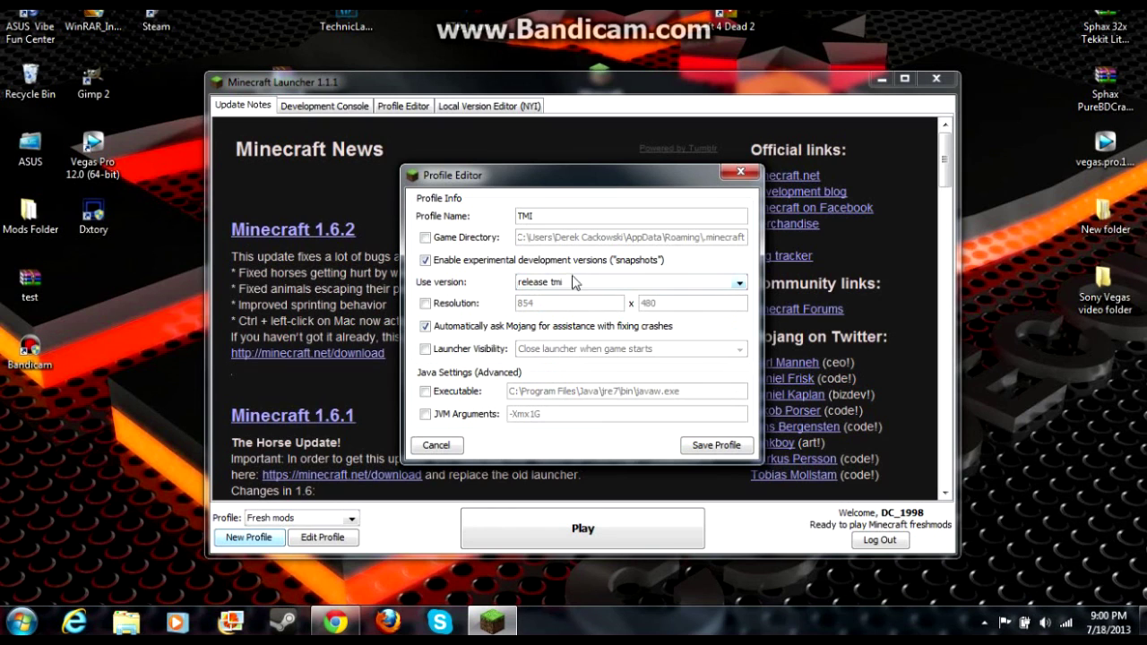
left_click(735, 444)
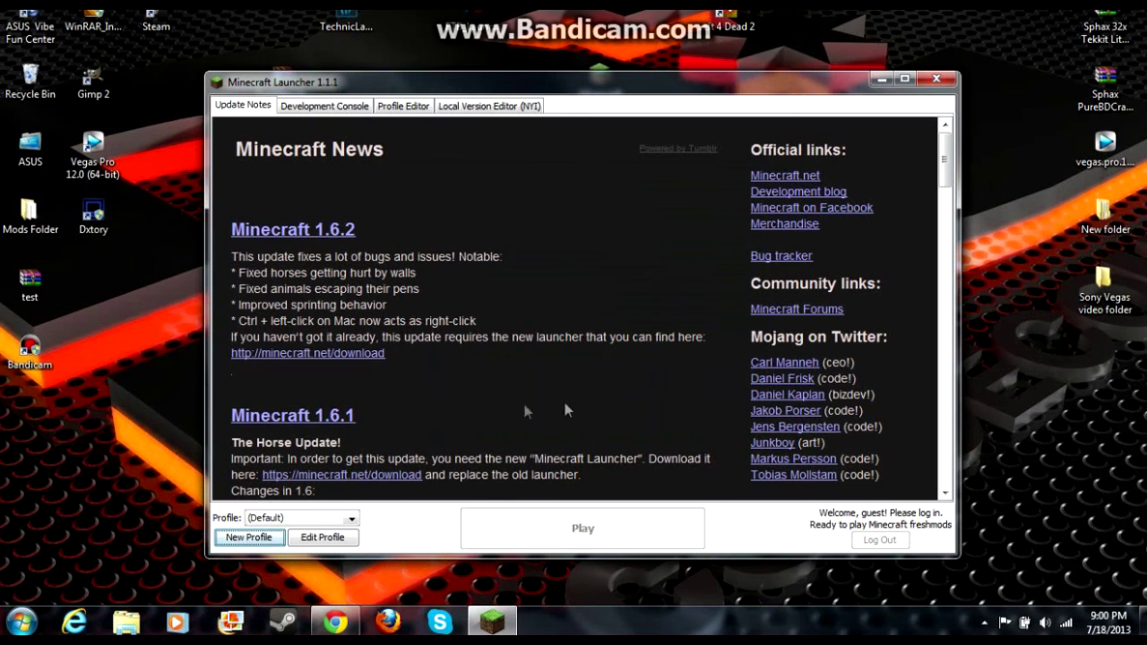
Step: Choose the TMI profile in the launcher and start Minecraft 1.6.2 with it
left_click(352, 519)
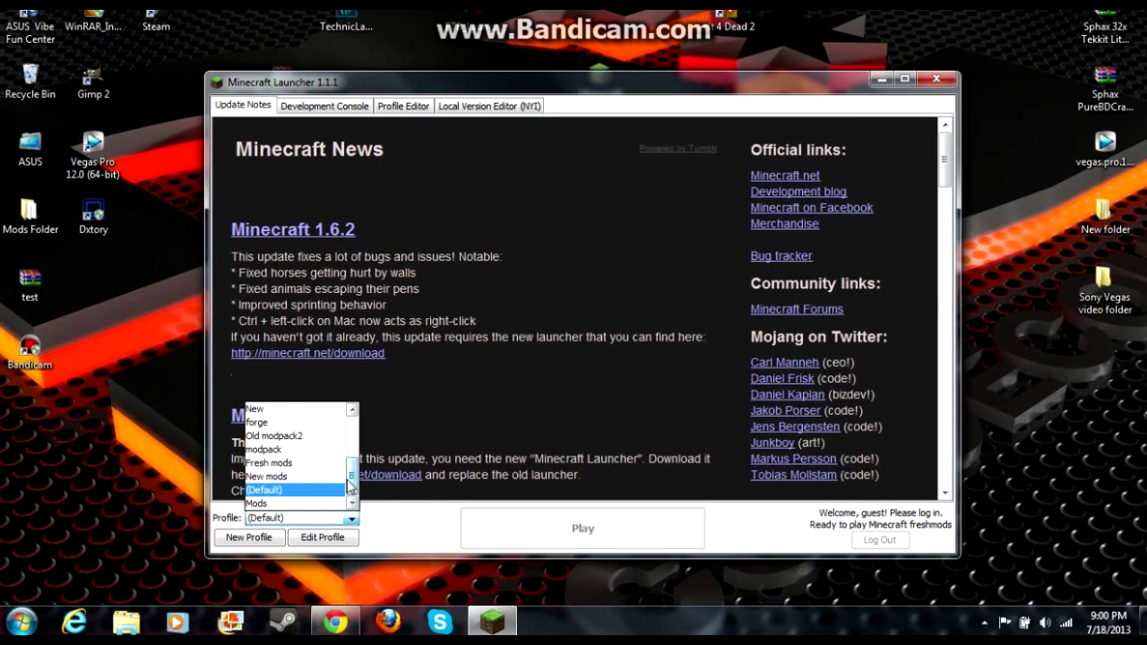
left_click_drag(348, 481, 350, 433)
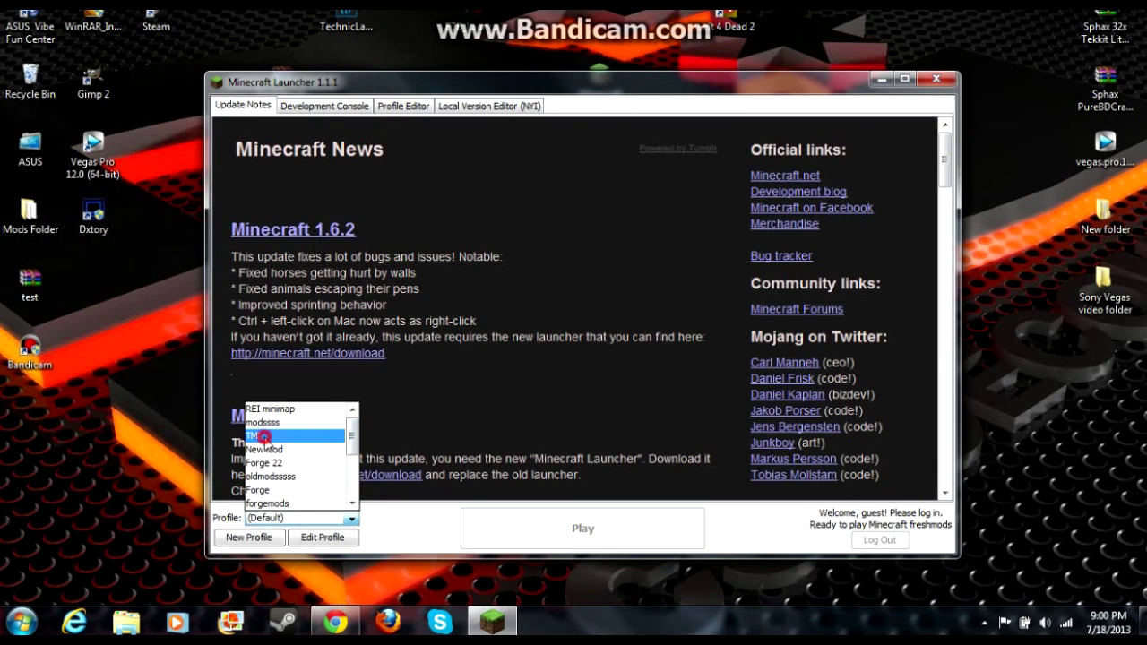
left_click(264, 437)
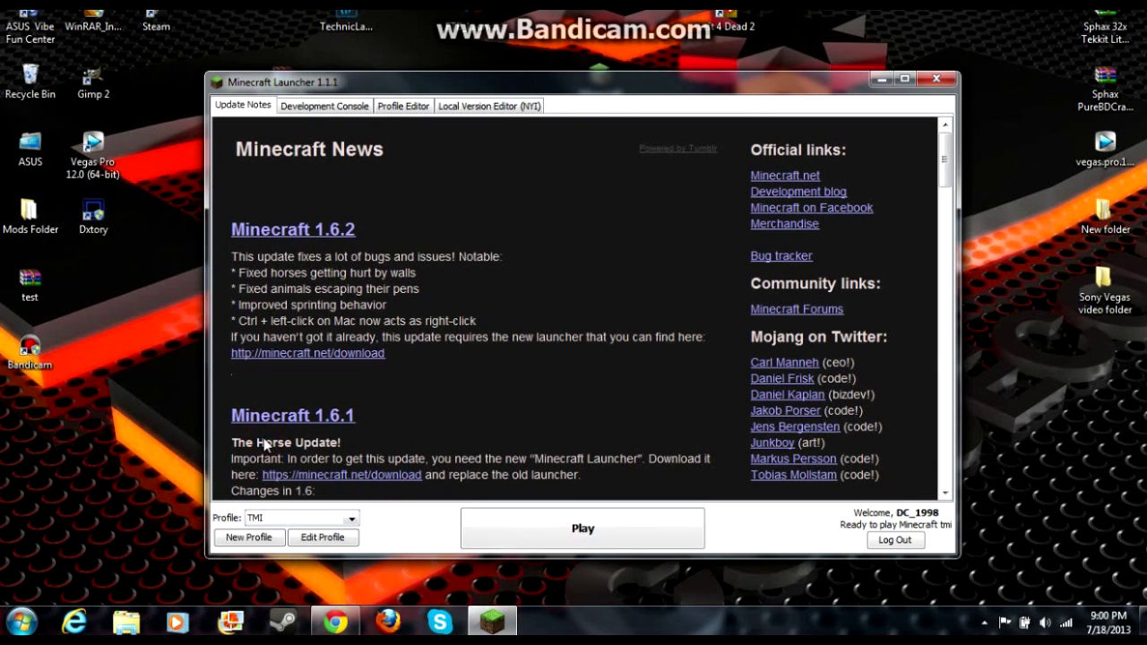
left_click(575, 534)
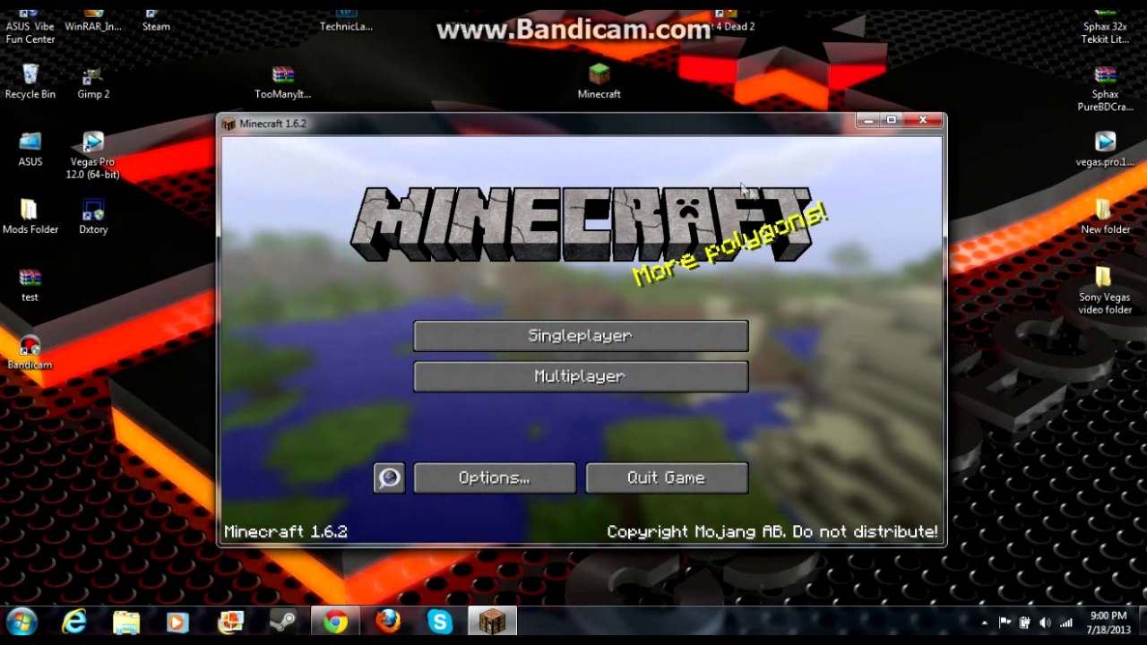
Step: Create a Creative-mode singleplayer world called New World and load into it
left_click(606, 335)
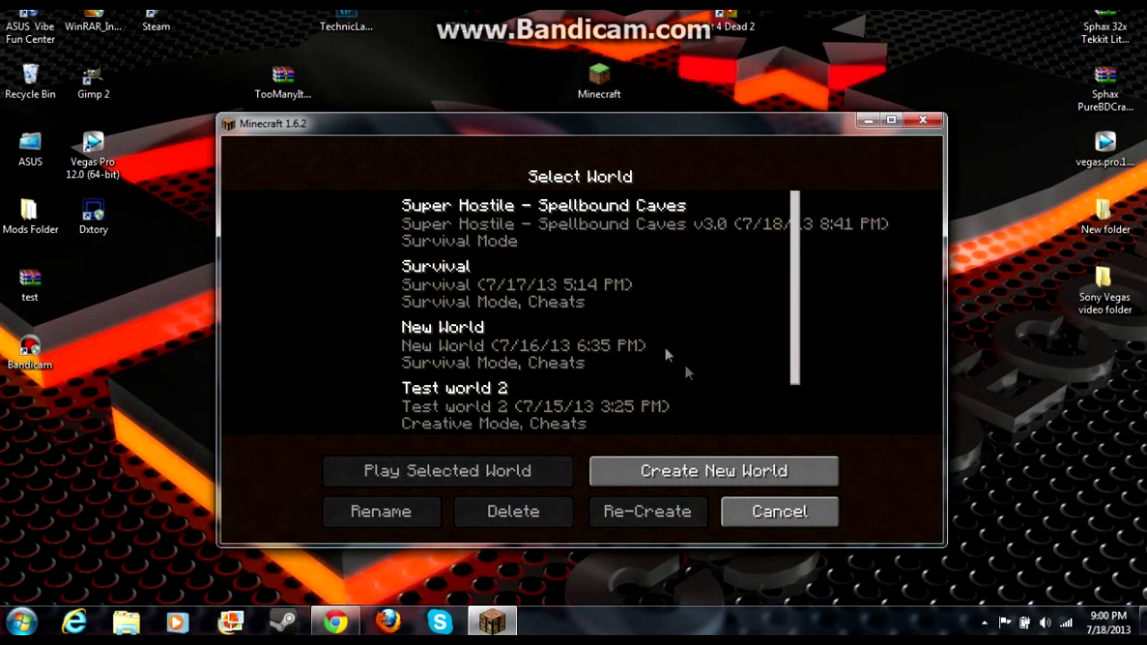
left_click(716, 473)
left_click(583, 350)
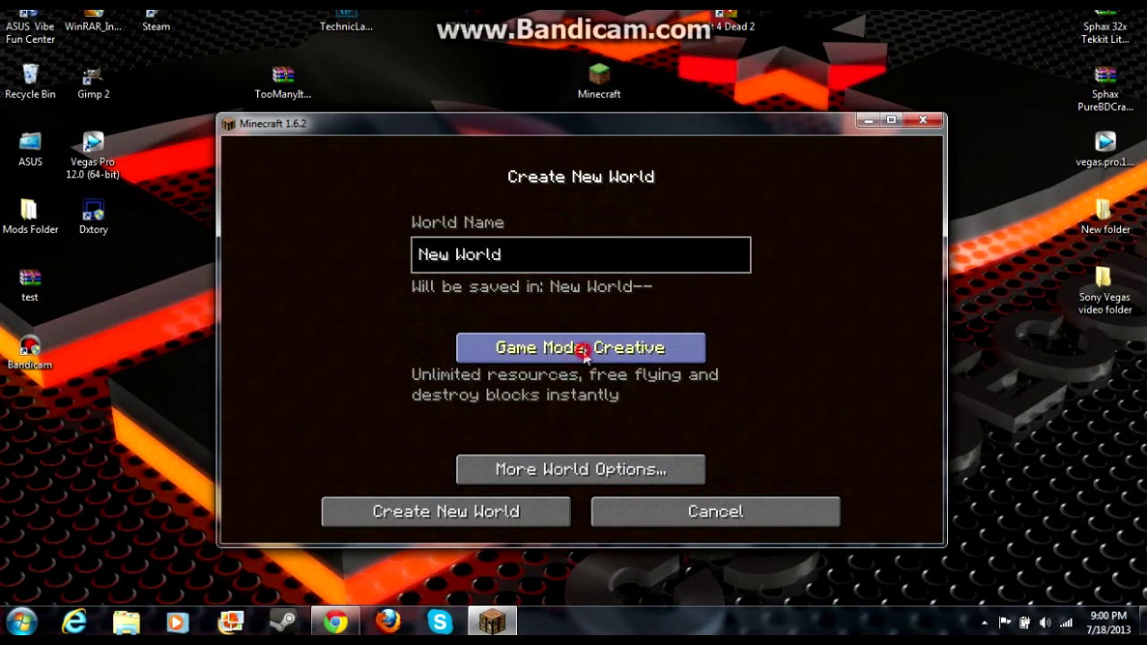
left_click(543, 506)
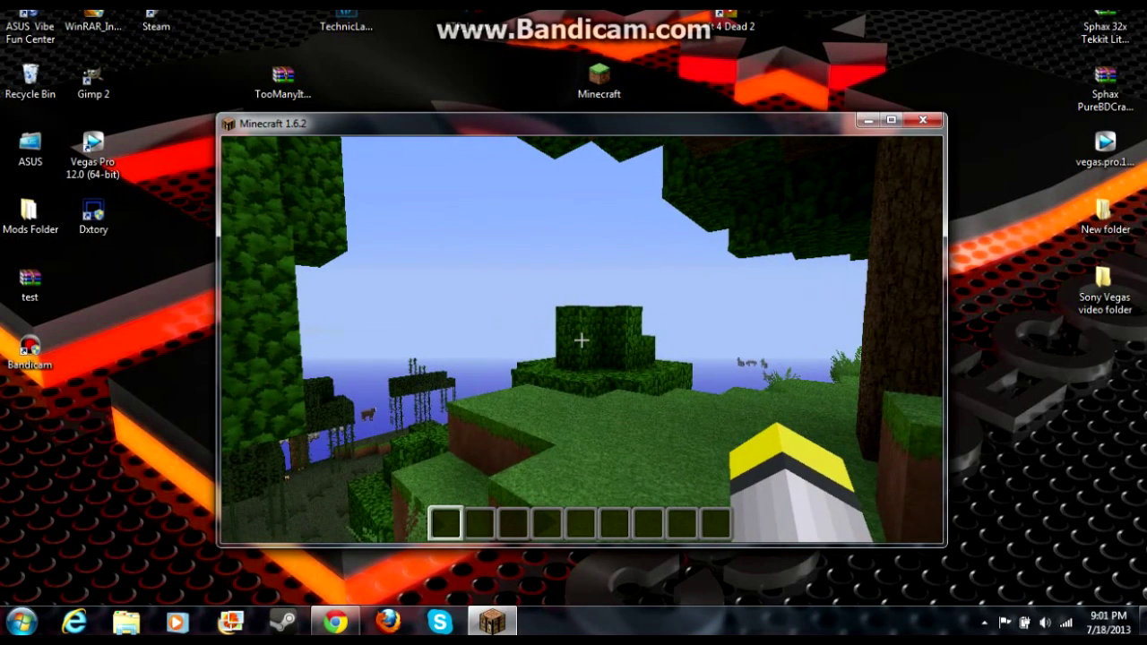
Step: Open the creative inventory with the Too Many Items overlay shown
key("e")
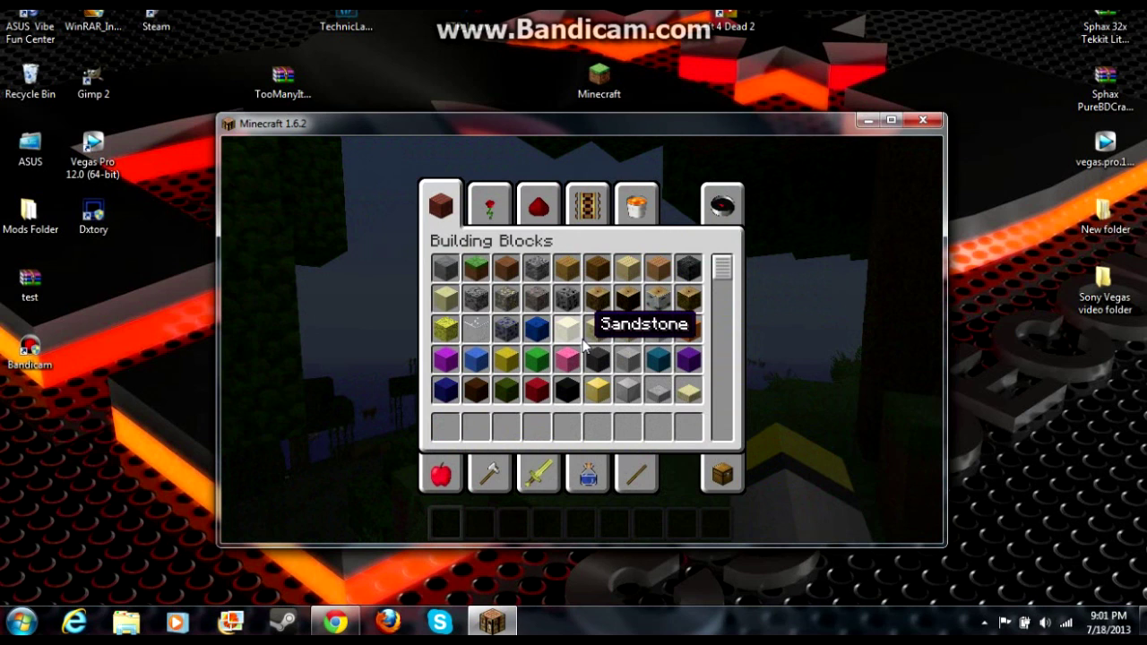
key("o")
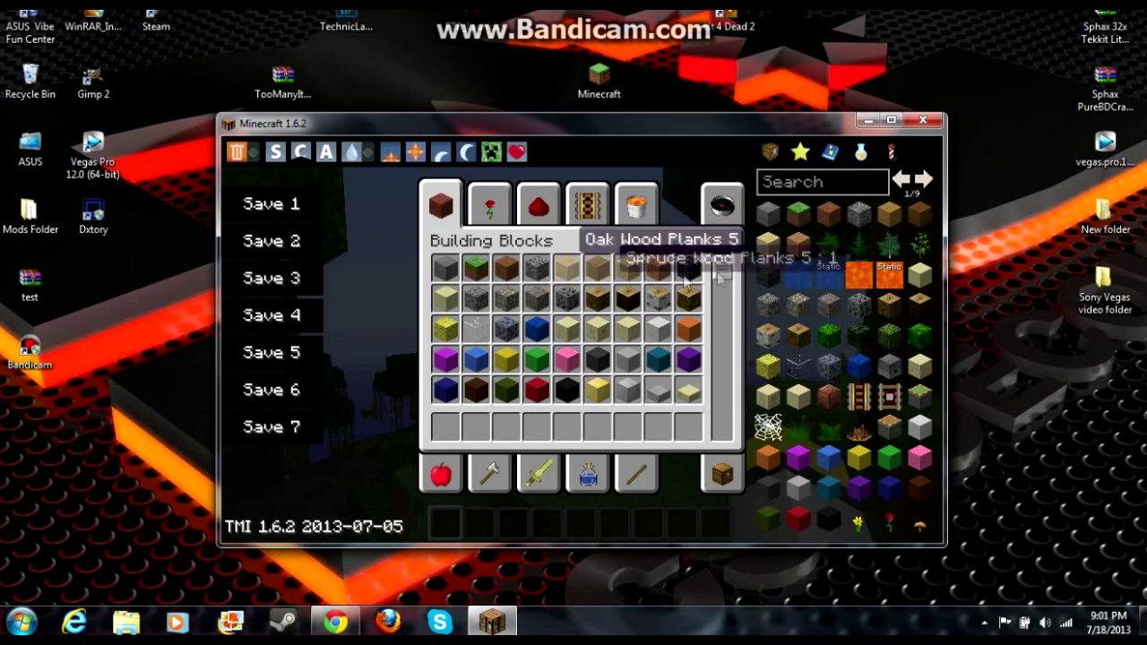
scroll(815, 358, "down", 2)
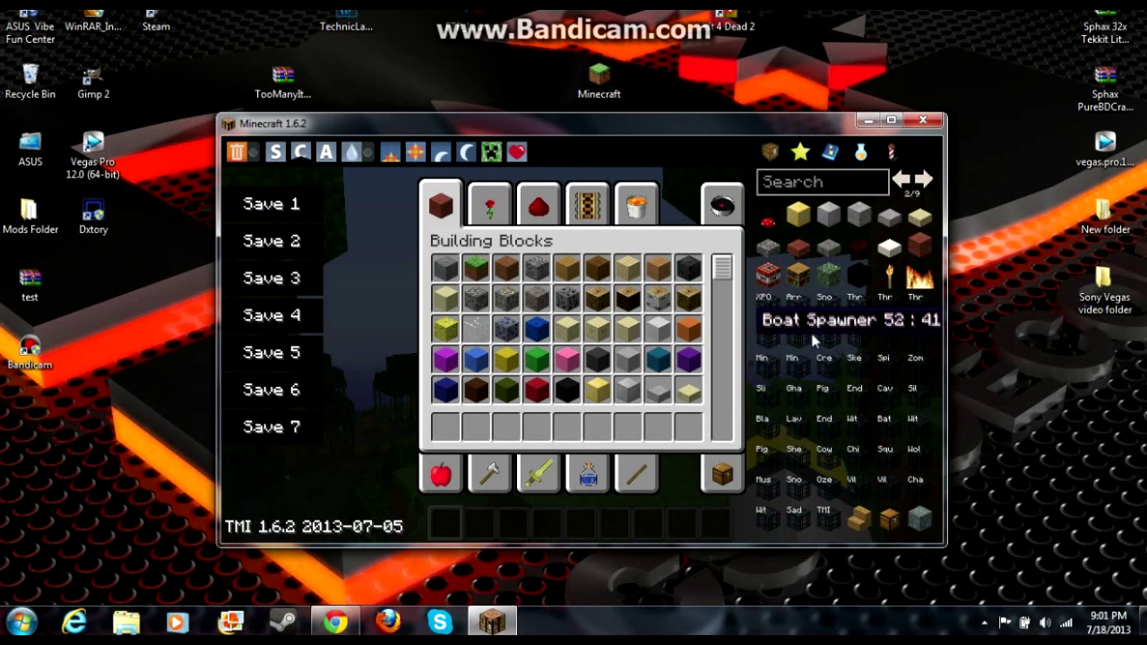
scroll(840, 285, "up", 2)
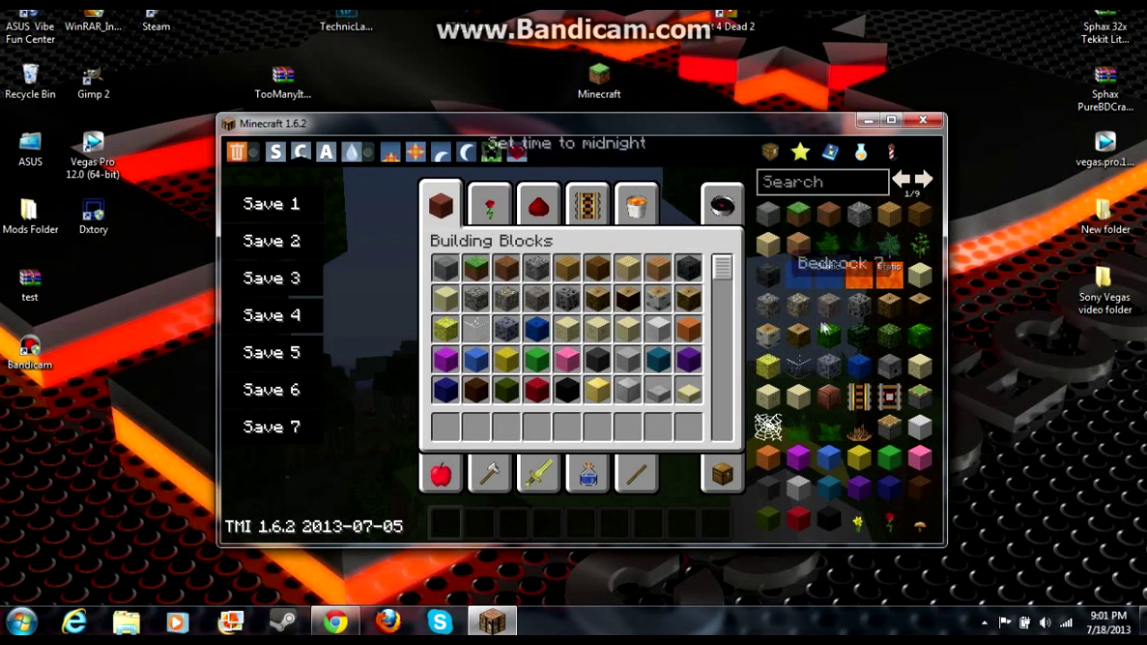
Step: Use TMI to set the world time to midnight, then back to sunrise
left_click(466, 152)
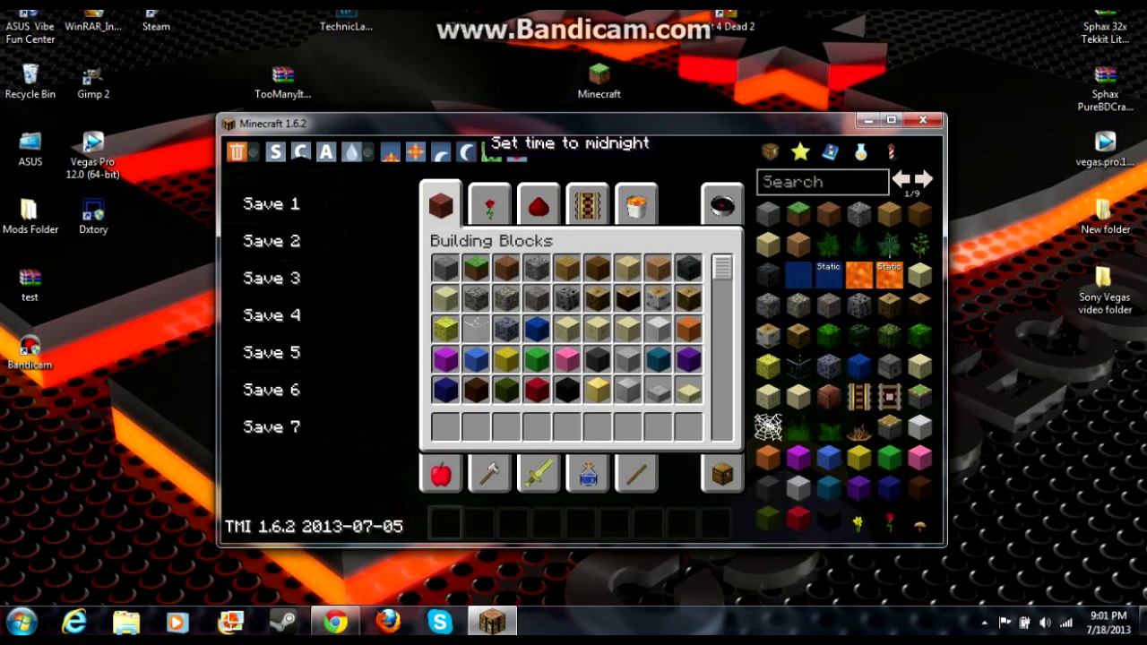
key("e")
key("w")
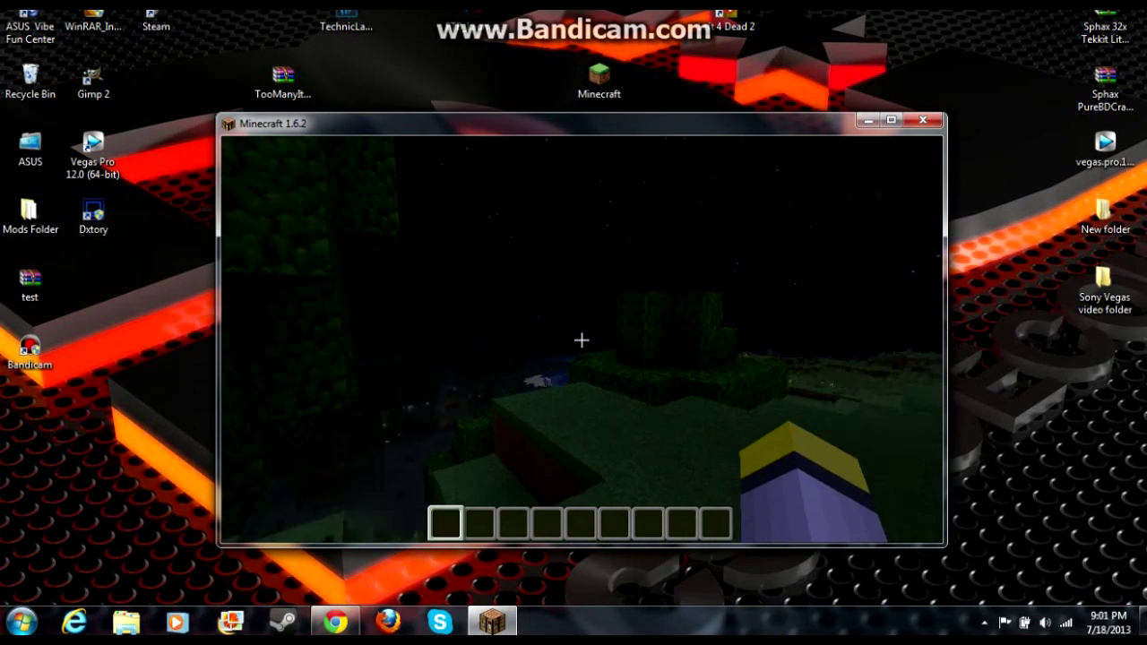
key("e")
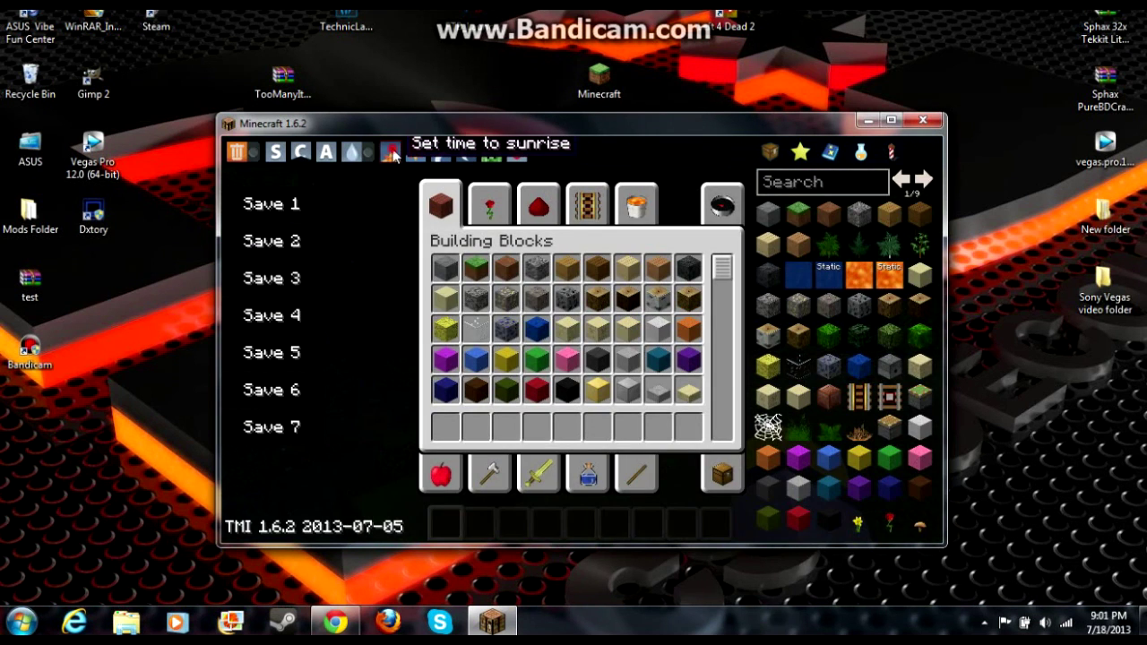
left_click(391, 153)
key("e")
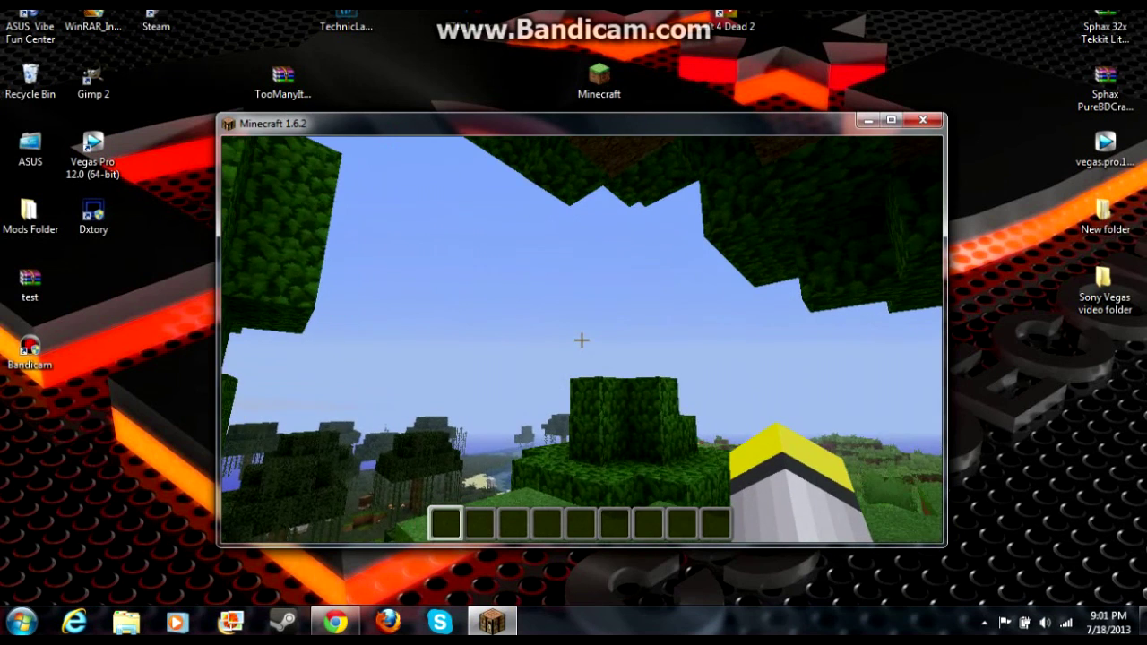
Step: Take full 64-stacks of several items from the TMI list into the hotbar
key("e")
left_click(828, 266)
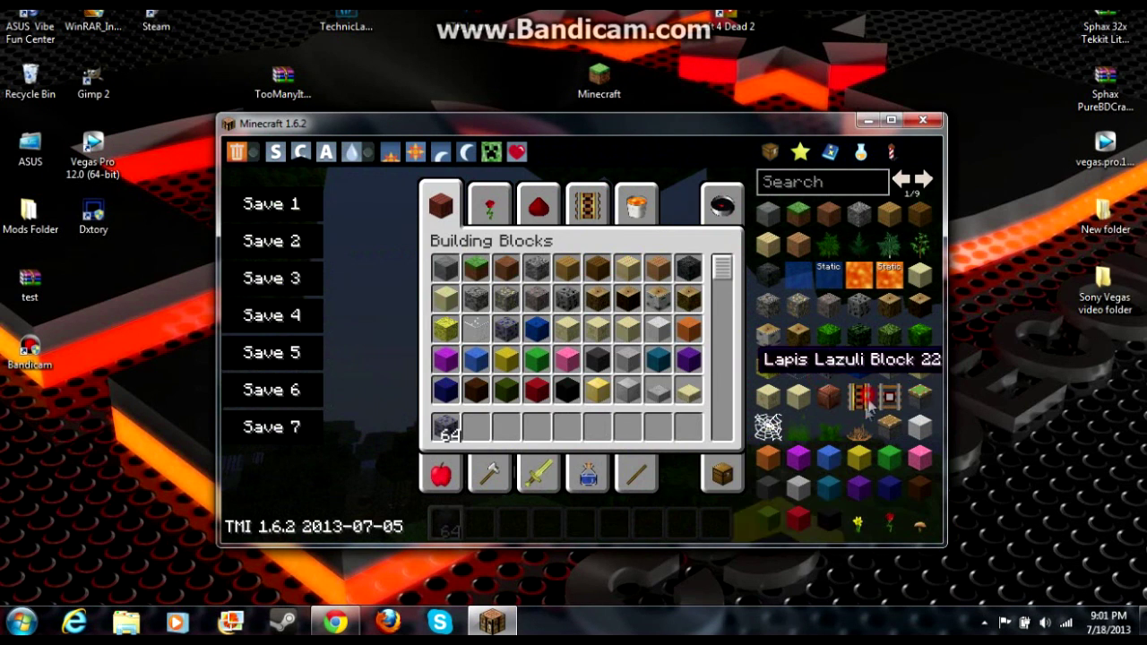
left_click(858, 392)
left_click(856, 432)
left_click(856, 459)
left_click(798, 489)
Step: Fill the remaining hotbar slots with 64-stacks from further down the TMI list
scroll(843, 403, "down", 3)
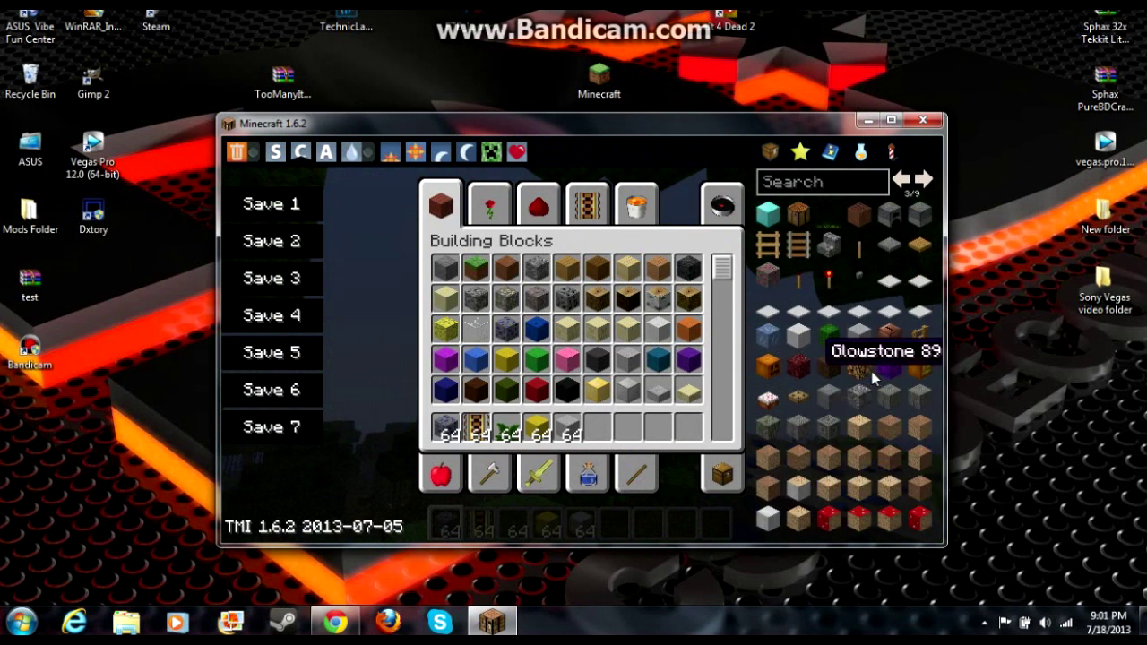
left_click(850, 433)
left_click(850, 433)
left_click(850, 435)
scroll(850, 435, "down", 1)
left_click(852, 440)
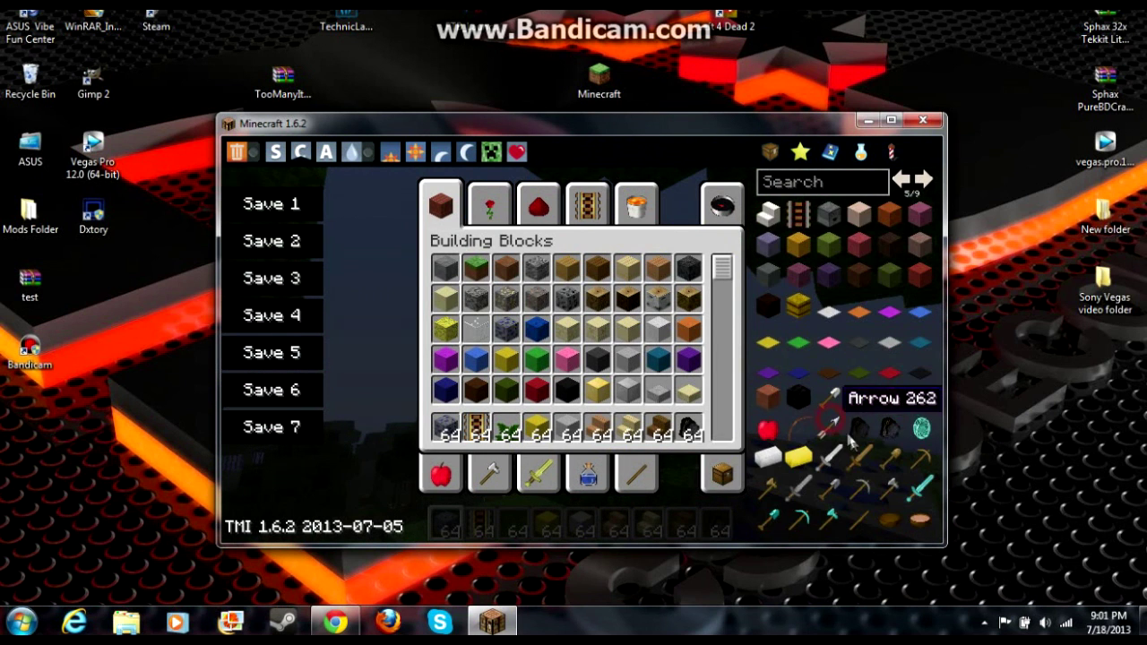
scroll(867, 395, "down", 7)
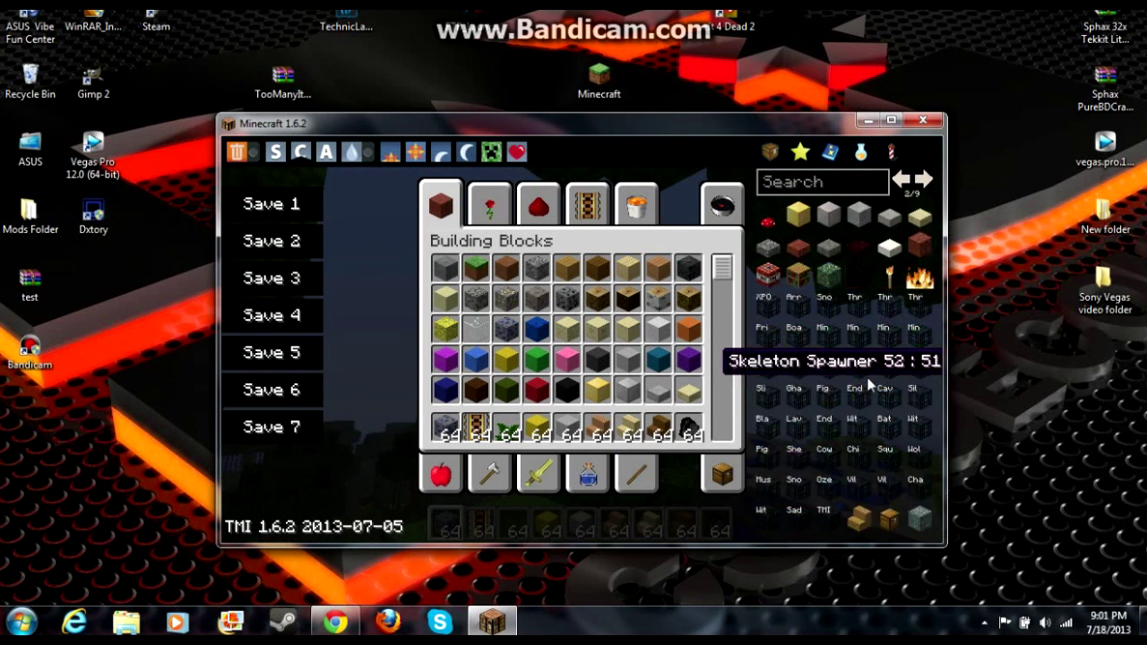
scroll(869, 369, "up", 3)
scroll(866, 358, "down", 1)
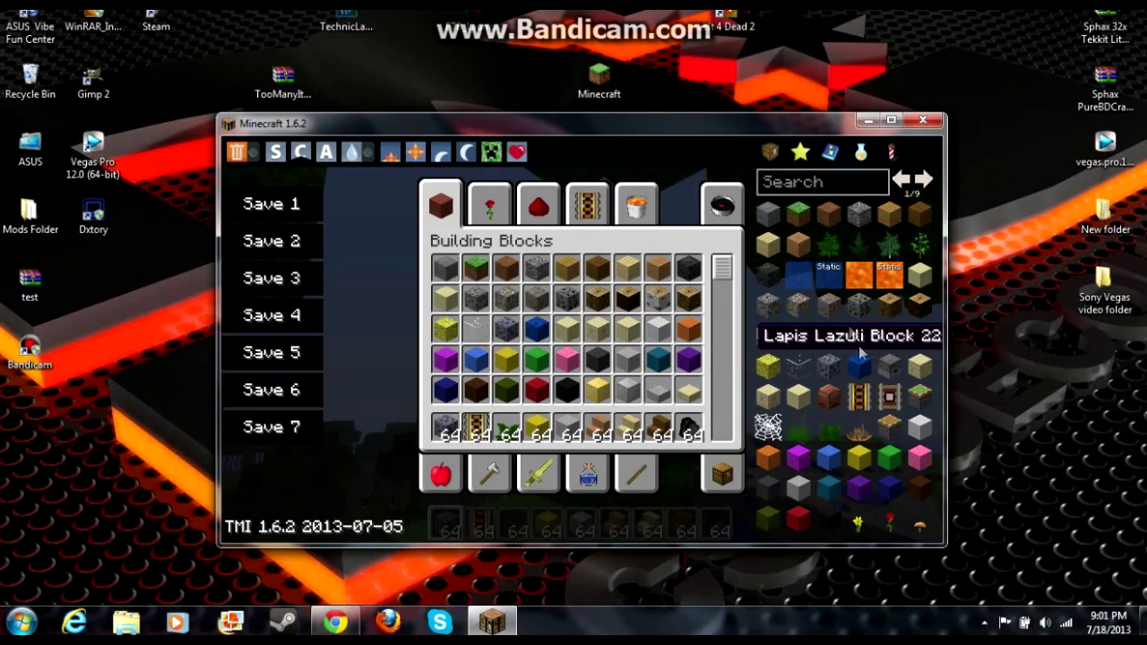
key("e")
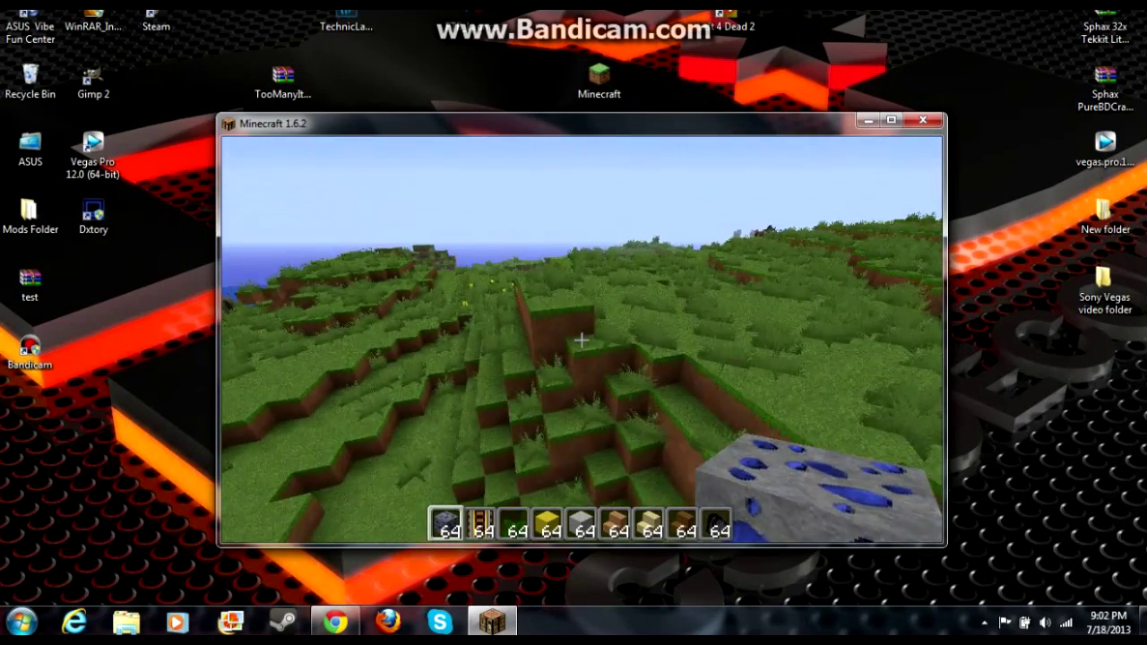
Step: Delete the item stacks from the hotbar slots using the TMI overlay
scroll(581, 340, "up", 1)
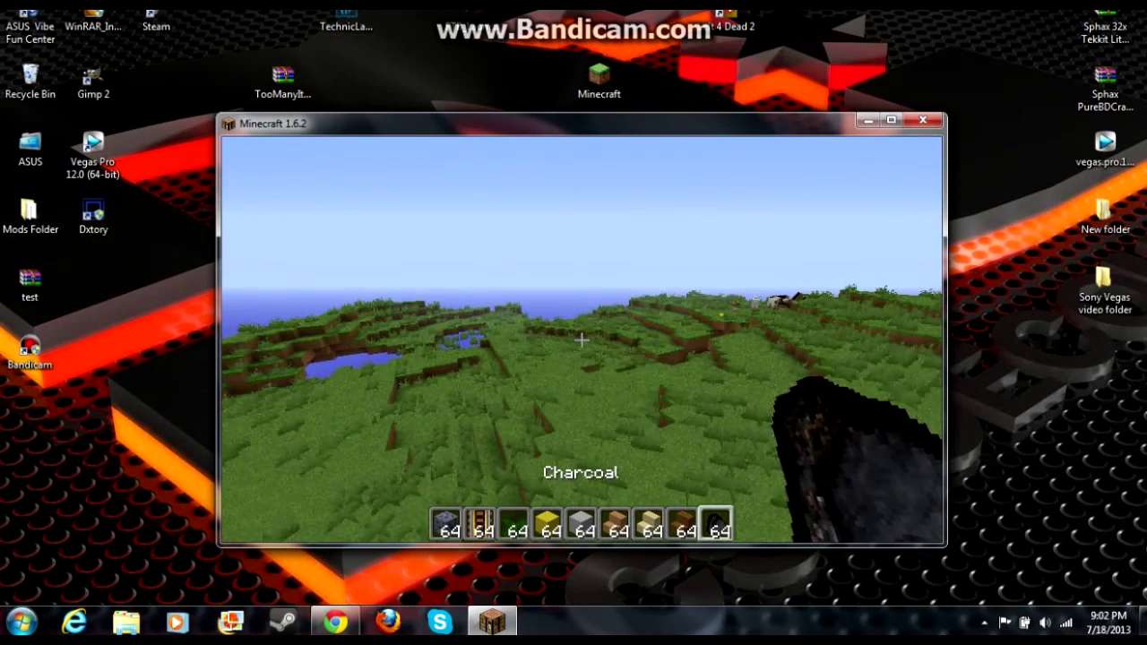
key("e")
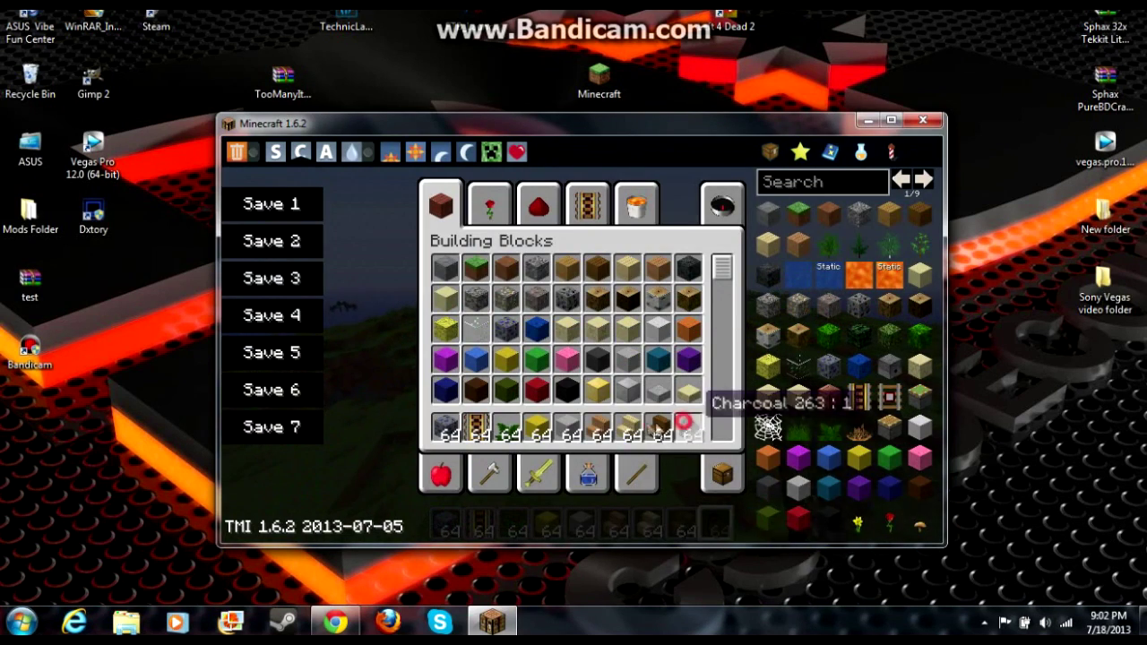
left_click(628, 428, "shift")
left_click(598, 429, "shift")
left_click(567, 428, "shift")
left_click(537, 429, "shift")
left_click(506, 429, "shift")
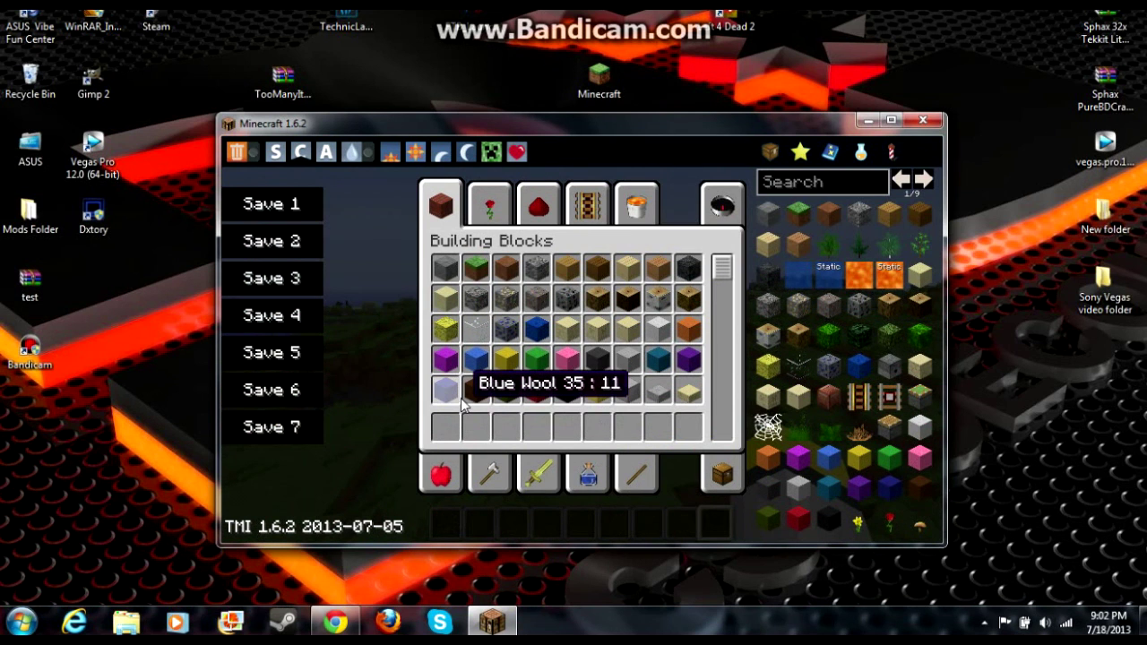
Step: Hide the TMI overlay, close the inventory, and walk forward in the world
key("o")
key("e")
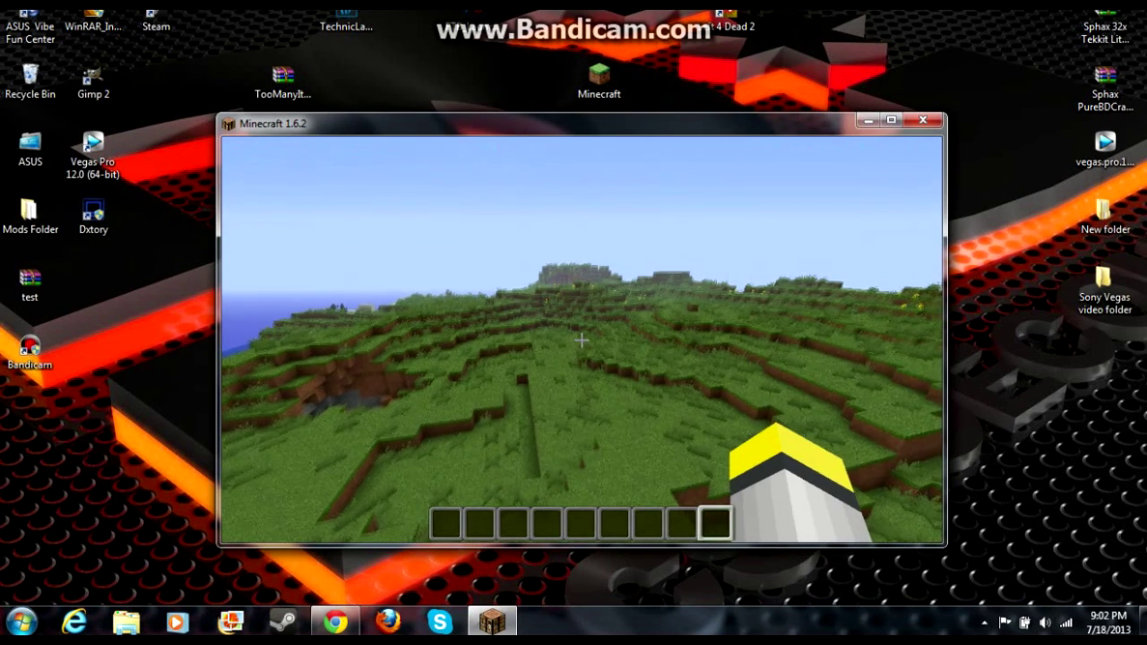
key("w")
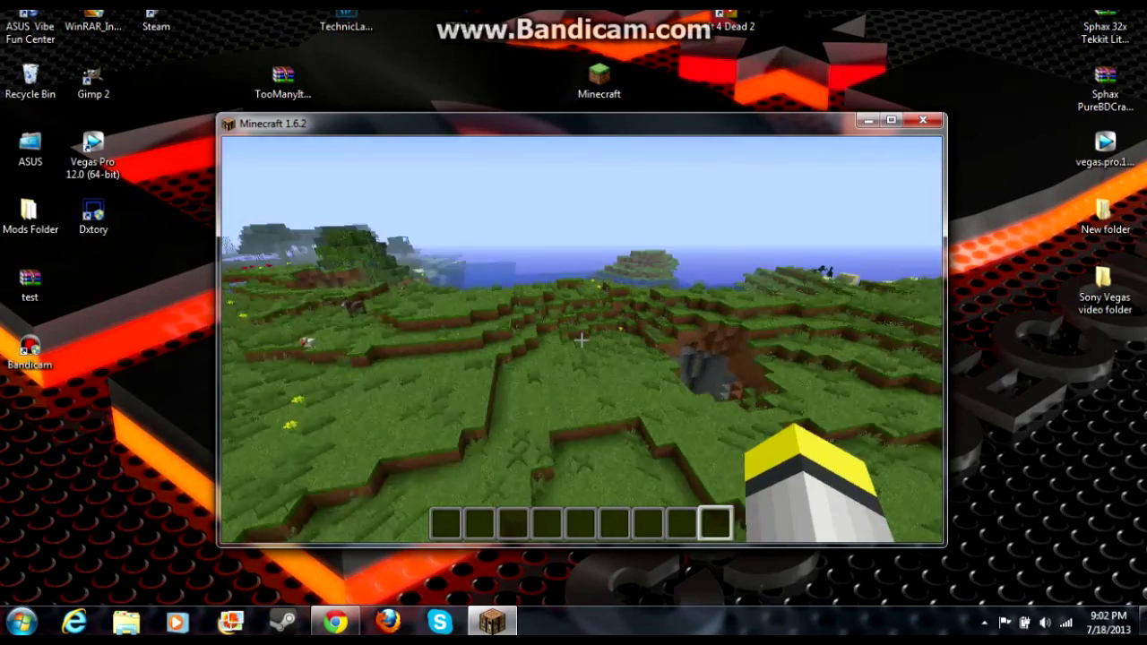
key("w")
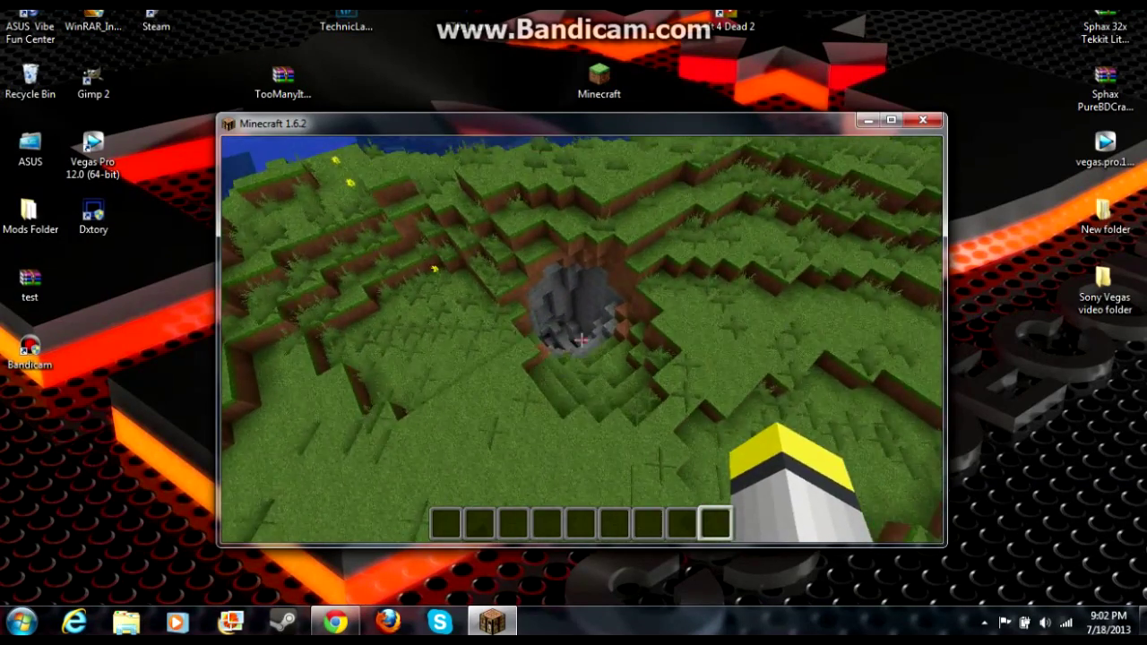